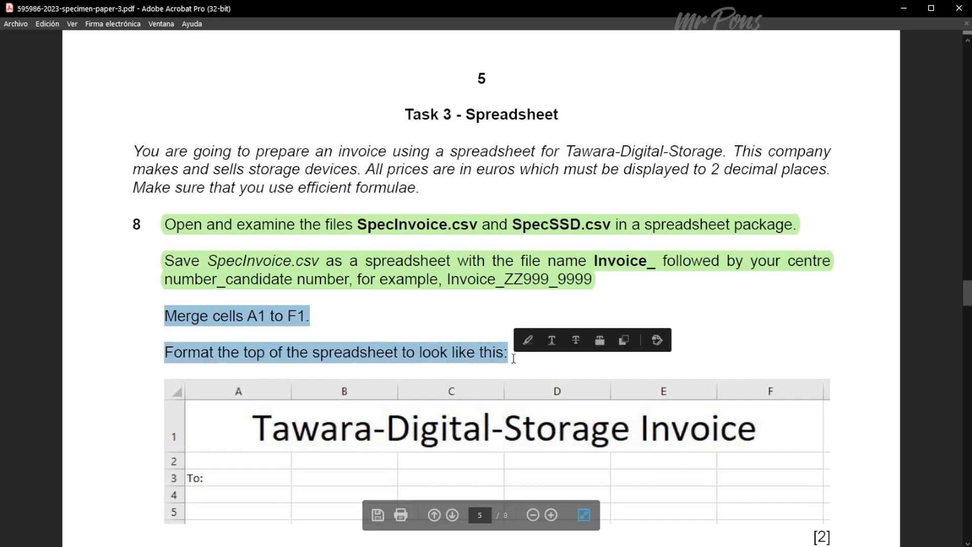
Step: Highlight the merge and format instructions of task 8 in the PDF, and merge and centre cells A1 to F1 in the Excel invoice
{"action": "left_click", "coordinate": [529, 340]}
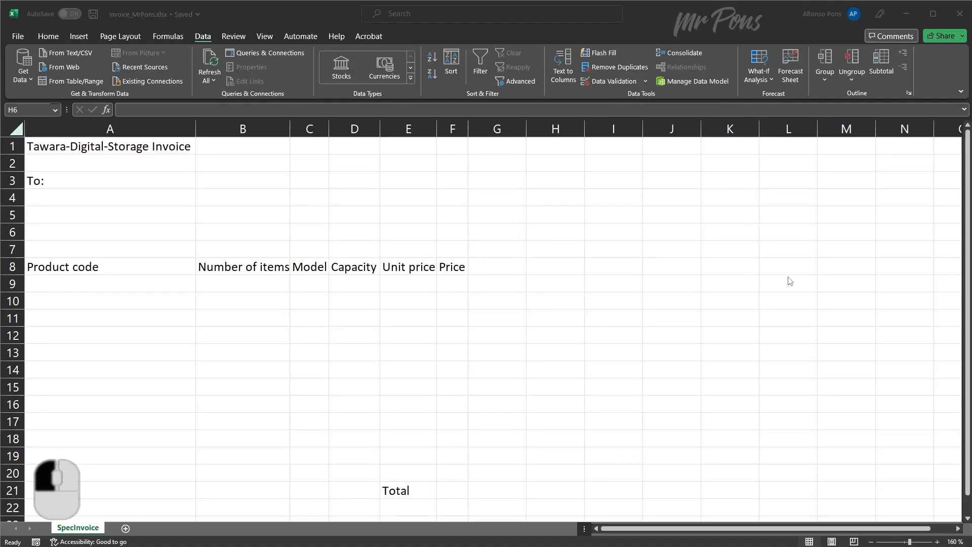
{"action": "left_click", "coordinate": [555, 232]}
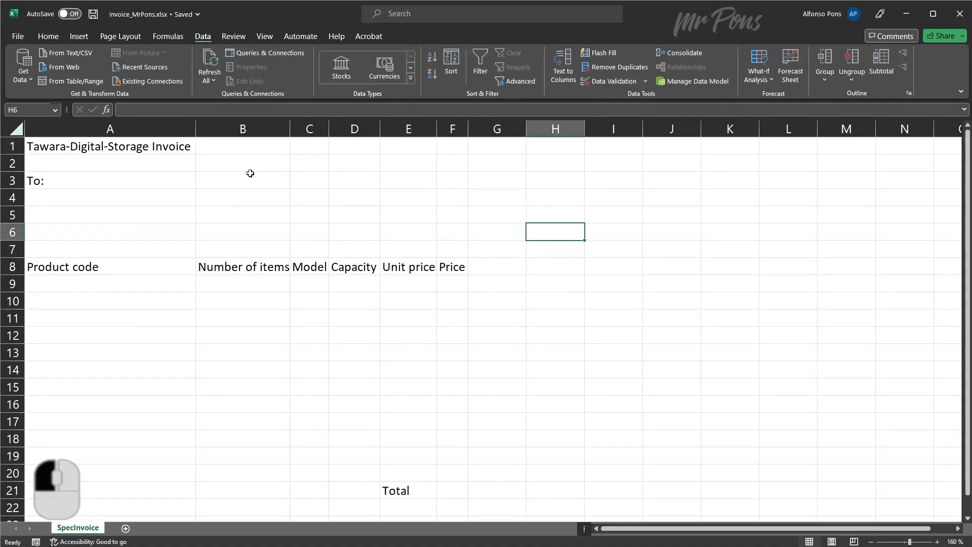
{"action": "left_click", "coordinate": [129, 146]}
{"action": "left_click_drag", "start_coordinate": [128, 146], "coordinate": [449, 147]}
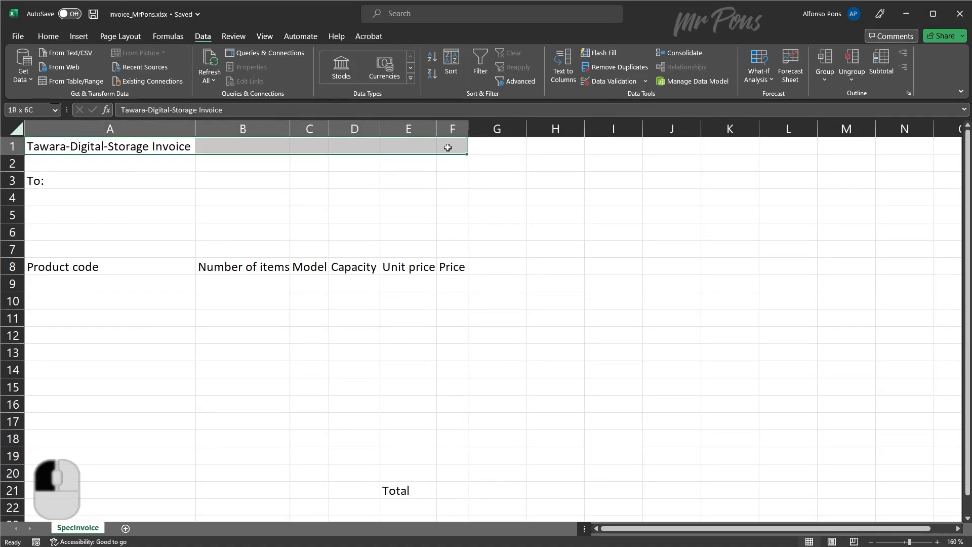
{"action": "left_click", "coordinate": [40, 39]}
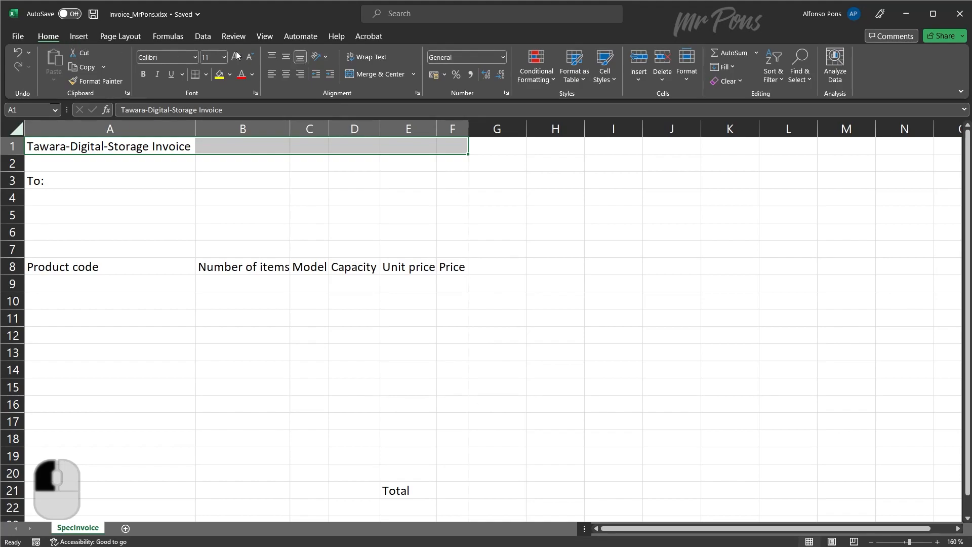
{"action": "left_click", "coordinate": [381, 75]}
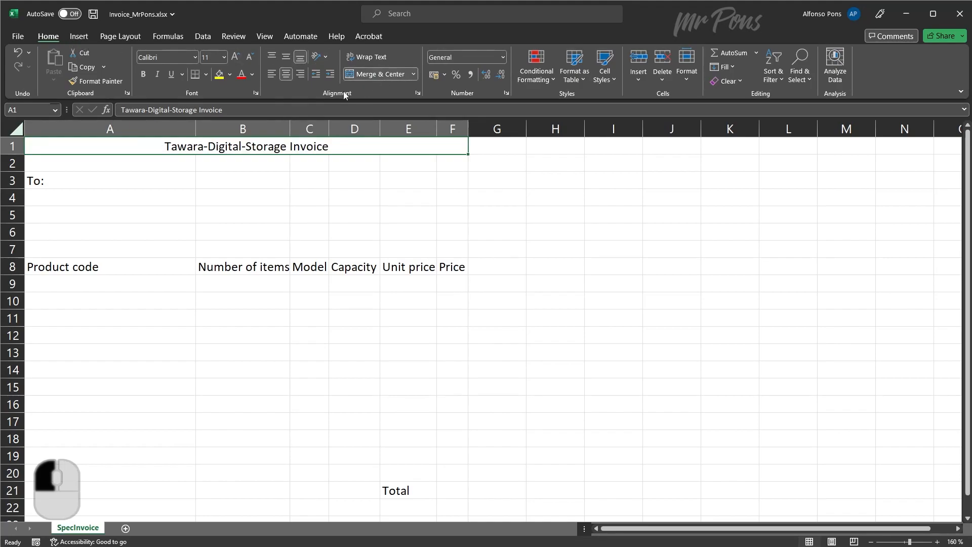
Step: Increase the height of row 1 and enlarge the merged invoice title to font size 24, fitting the row to the text
{"action": "left_click_drag", "start_coordinate": [14, 154], "coordinate": [13, 181]}
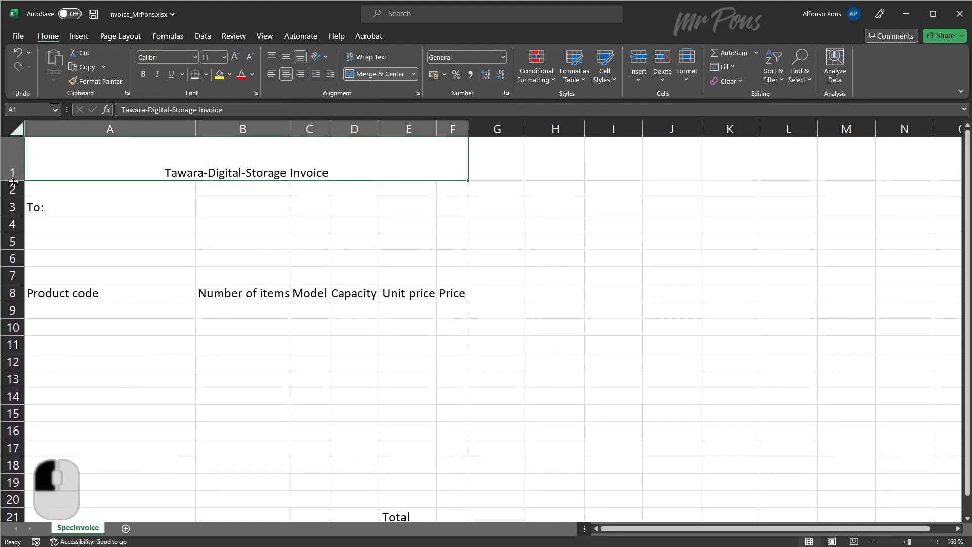
{"action": "left_click", "coordinate": [236, 57]}
{"action": "left_click", "coordinate": [236, 57]}
{"action": "left_click", "coordinate": [236, 56]}
{"action": "left_click", "coordinate": [236, 57]}
{"action": "left_click", "coordinate": [236, 57]}
{"action": "left_click", "coordinate": [236, 57]}
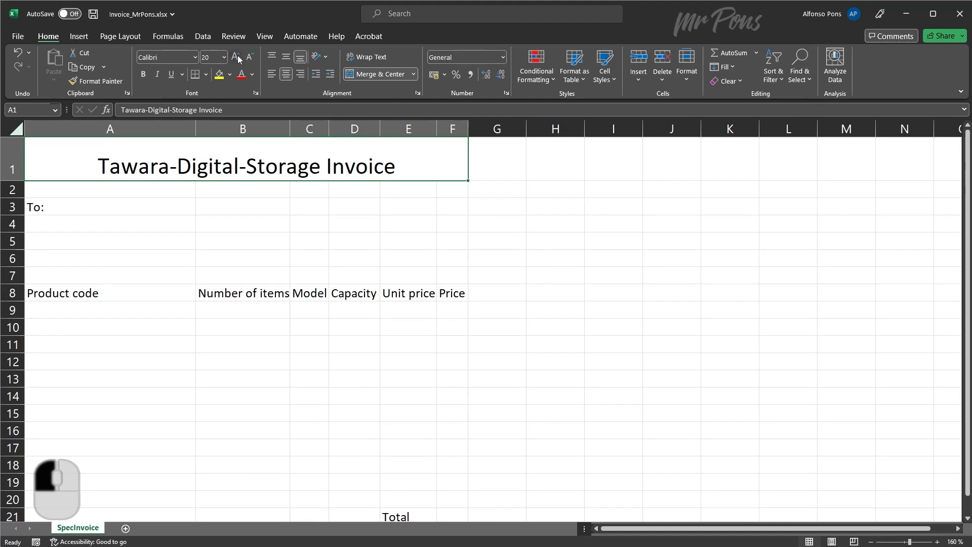
{"action": "left_click", "coordinate": [236, 56]}
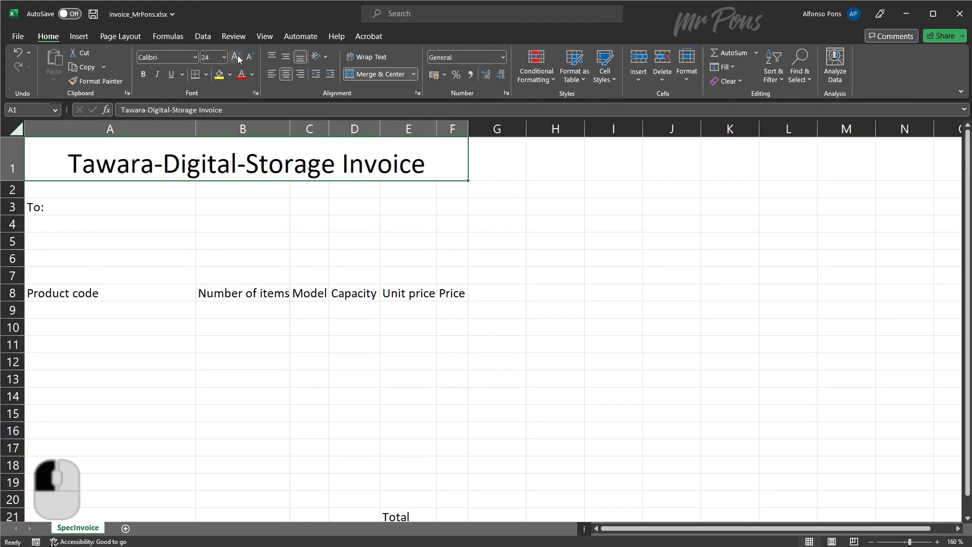
{"action": "left_click_drag", "start_coordinate": [13, 181], "coordinate": [14, 174]}
Step: Highlight task 9 in the PDF, and in Excel's Page Layout view enter the candidate's name in the left footer section, finishing in Normal view
{"action": "left_click_drag", "start_coordinate": [165, 332], "coordinate": [721, 338]}
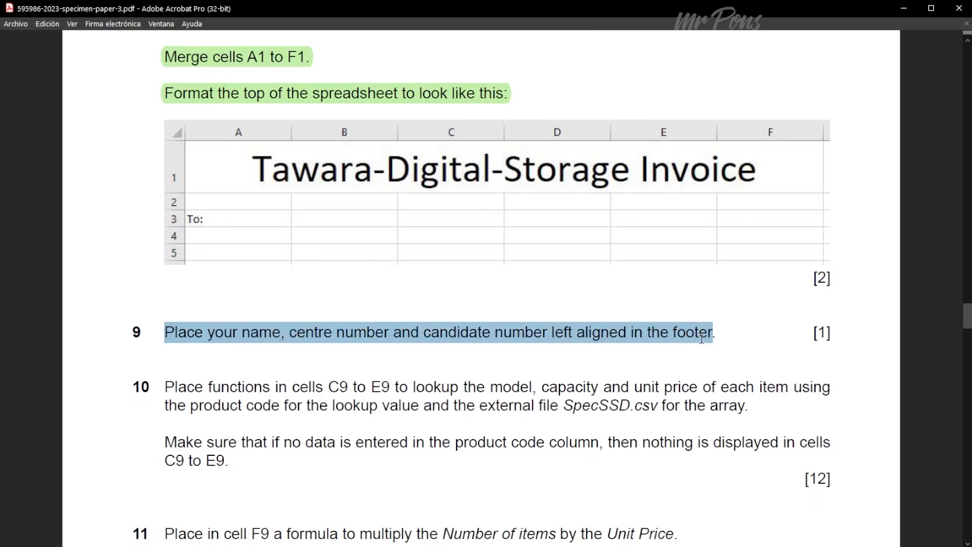
{"action": "left_click", "coordinate": [735, 311]}
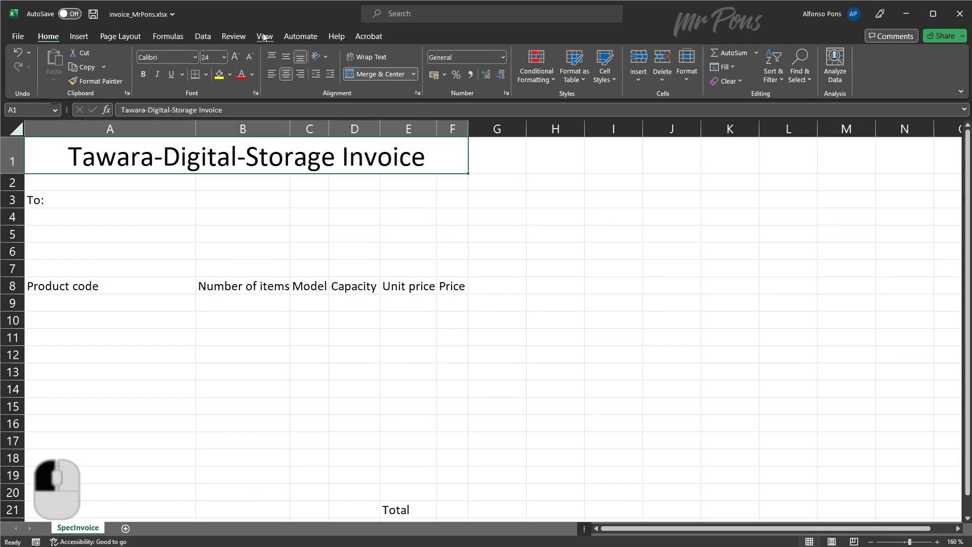
{"action": "left_click", "coordinate": [264, 37]}
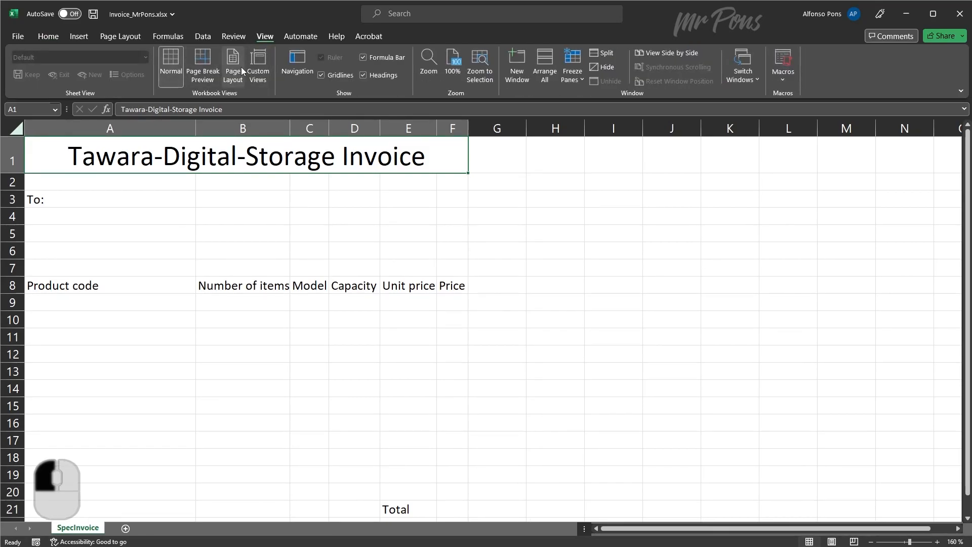
{"action": "left_click", "coordinate": [236, 79]}
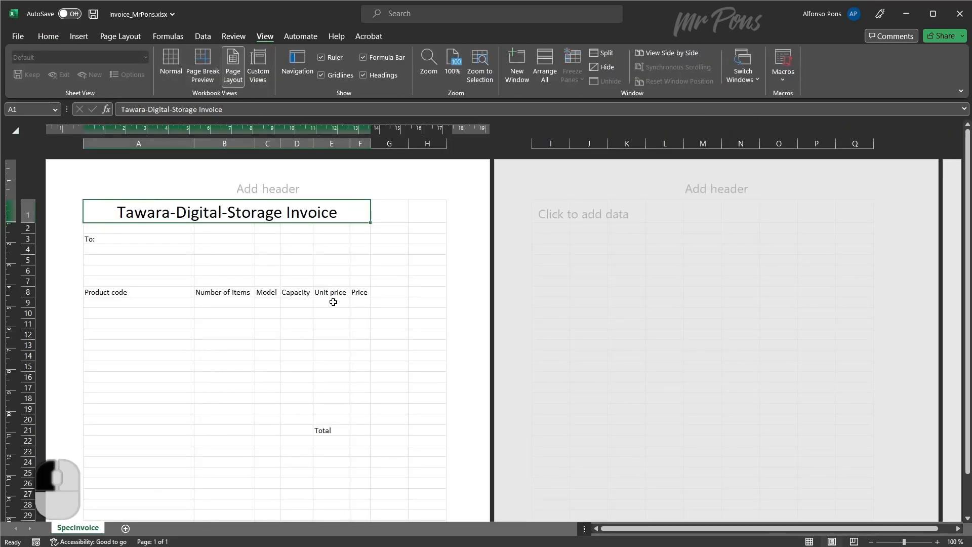
{"action": "scroll", "coordinate": [333, 297], "scroll_direction": "down", "scroll_amount": 8}
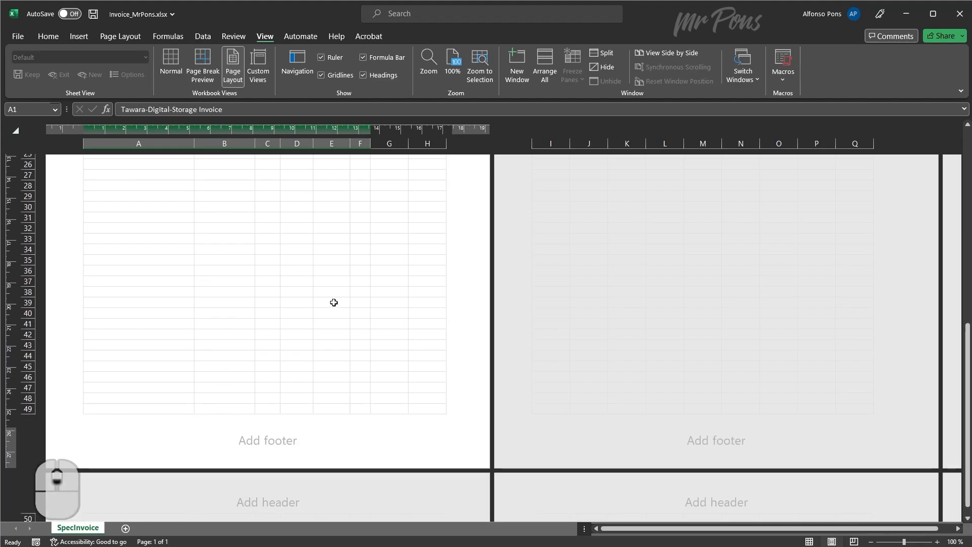
{"action": "left_click", "coordinate": [122, 436]}
{"action": "type", "text": "Mr pons"}
{"action": "left_click", "coordinate": [162, 330]}
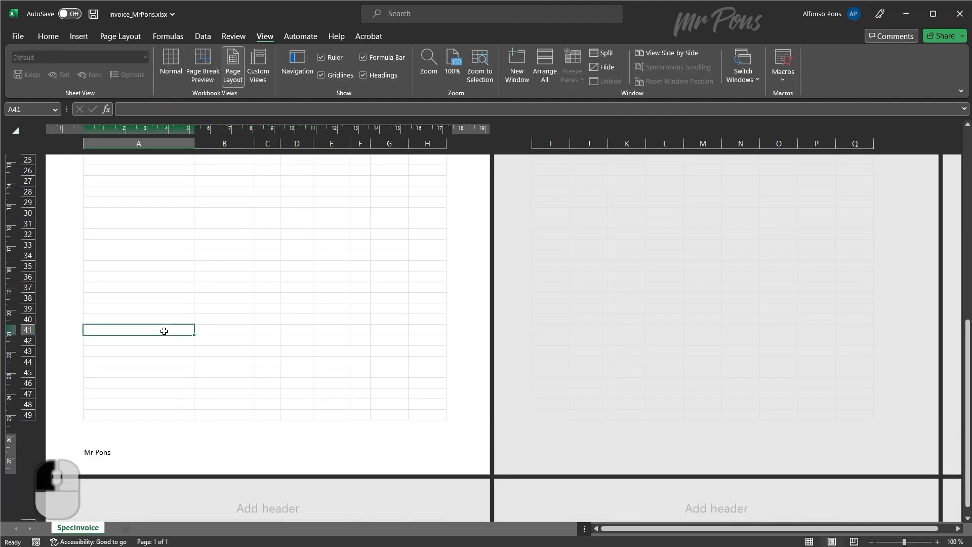
{"action": "left_click", "coordinate": [170, 66]}
{"action": "scroll", "coordinate": [235, 281], "scroll_direction": "up", "scroll_amount": 8}
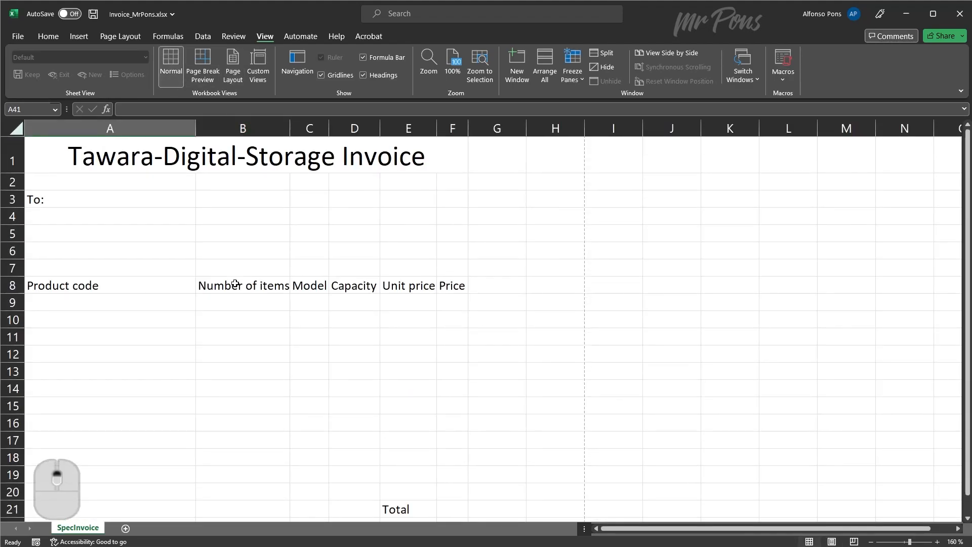
Step: Switch to the exam PDF and highlight both paragraphs of task 10 about the lookup functions in cells C9 to E9
{"action": "key", "text": "alt+Tab"}
{"action": "left_click_drag", "start_coordinate": [161, 271], "coordinate": [754, 289]}
{"action": "left_click", "coordinate": [765, 271]}
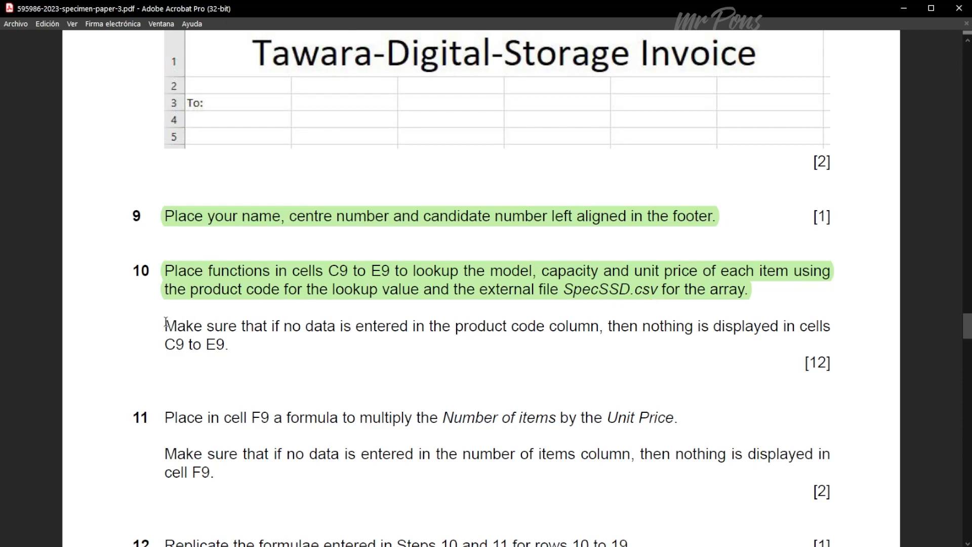
{"action": "left_click_drag", "start_coordinate": [172, 324], "coordinate": [235, 347]}
{"action": "left_click", "coordinate": [249, 328]}
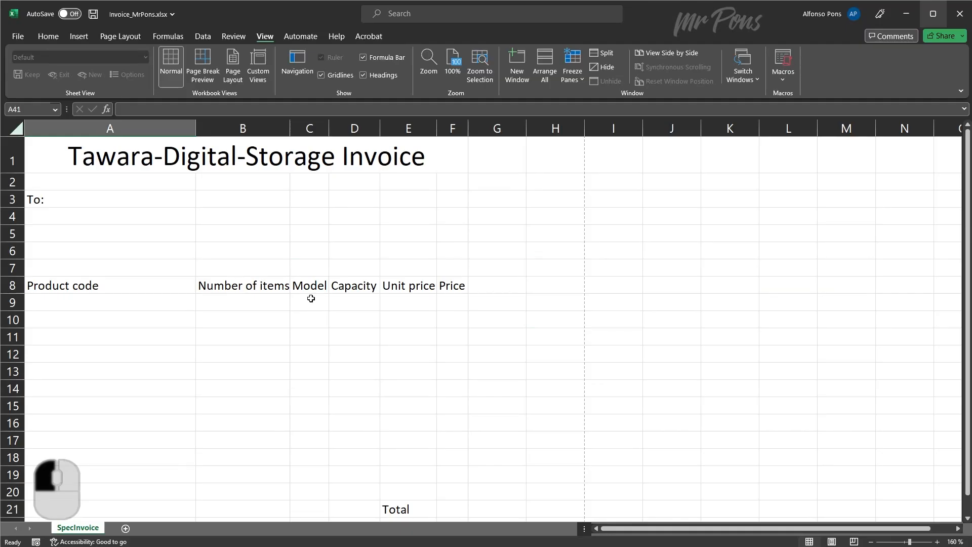
Step: In Excel, begin an IF formula in C9 that returns blank when the product code is empty: =IF($A9="";"";
{"action": "left_click", "coordinate": [311, 299]}
{"action": "type", "text": "="}
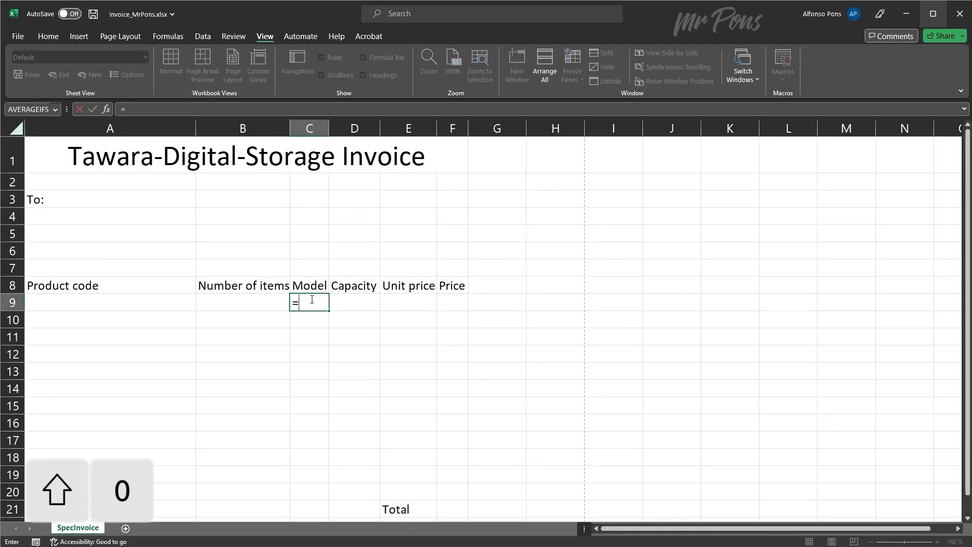
{"action": "type", "text": "IF("}
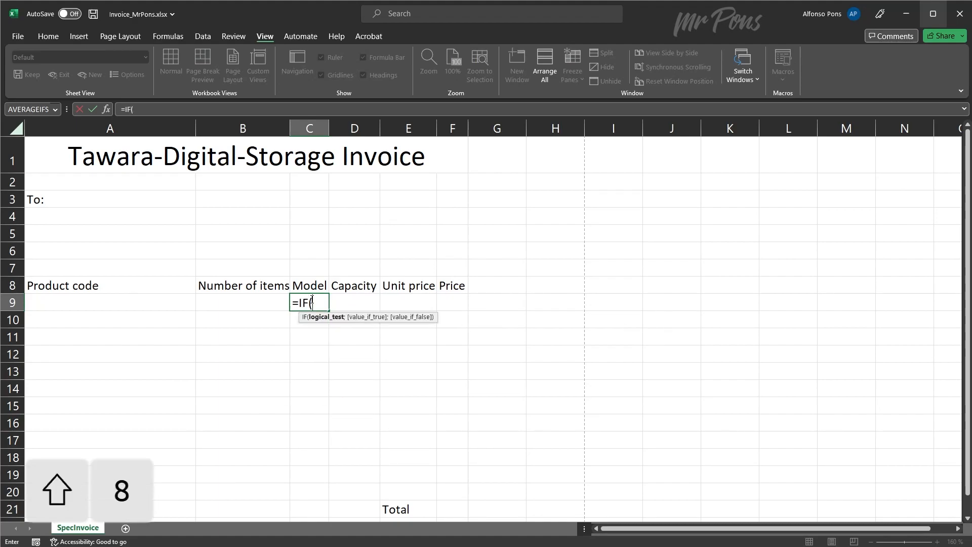
{"action": "left_click", "coordinate": [157, 300]}
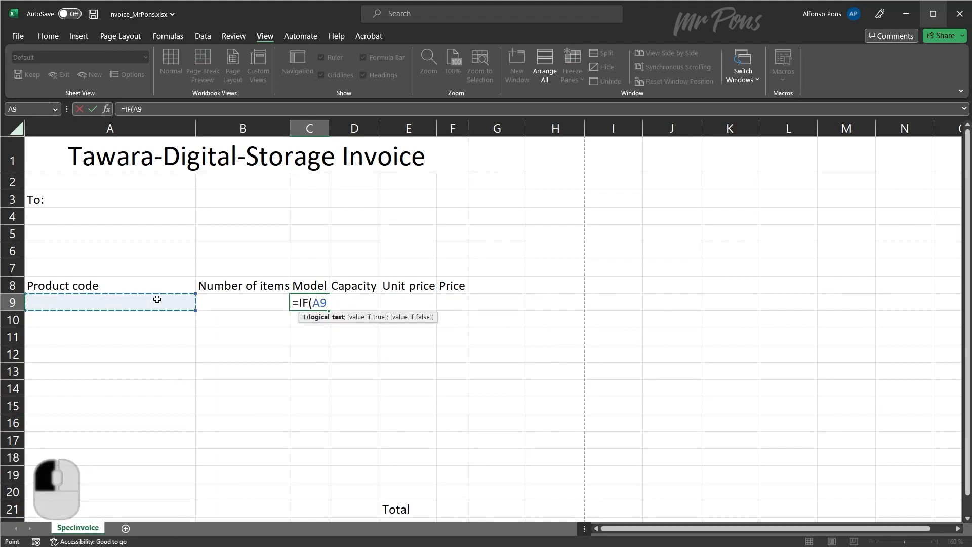
{"action": "key", "text": "F4"}
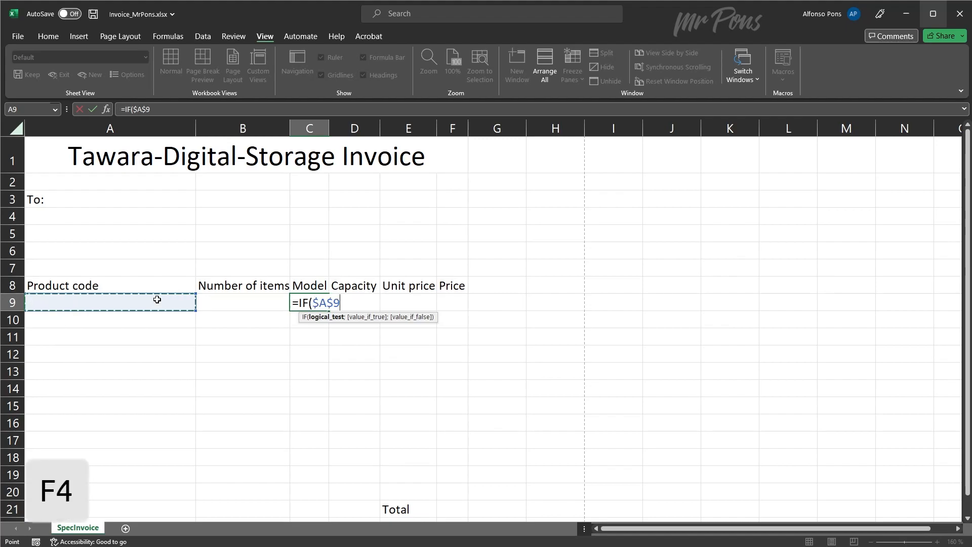
{"action": "key", "text": "F4"}
{"action": "key", "text": "F4"}
{"action": "type", "text": "=\""}
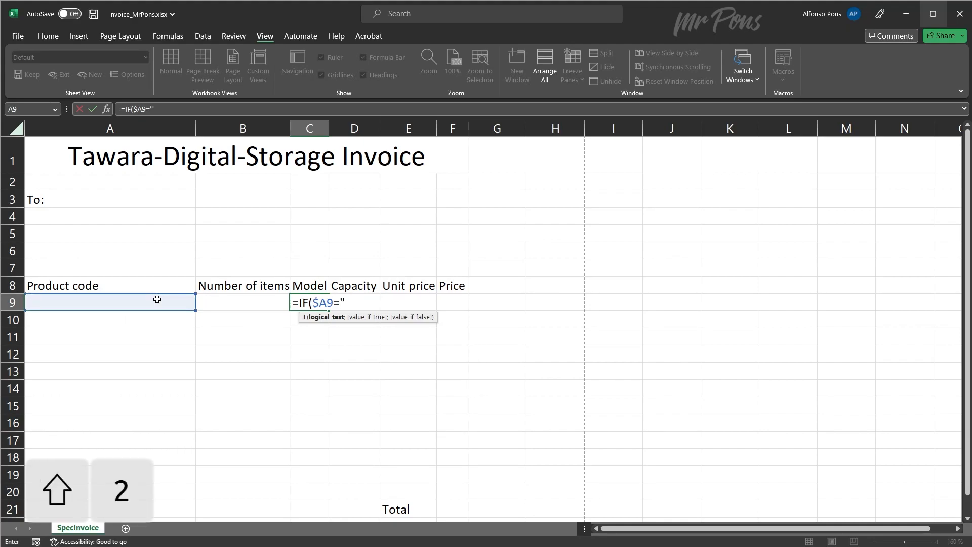
{"action": "type", "text": "\";"}
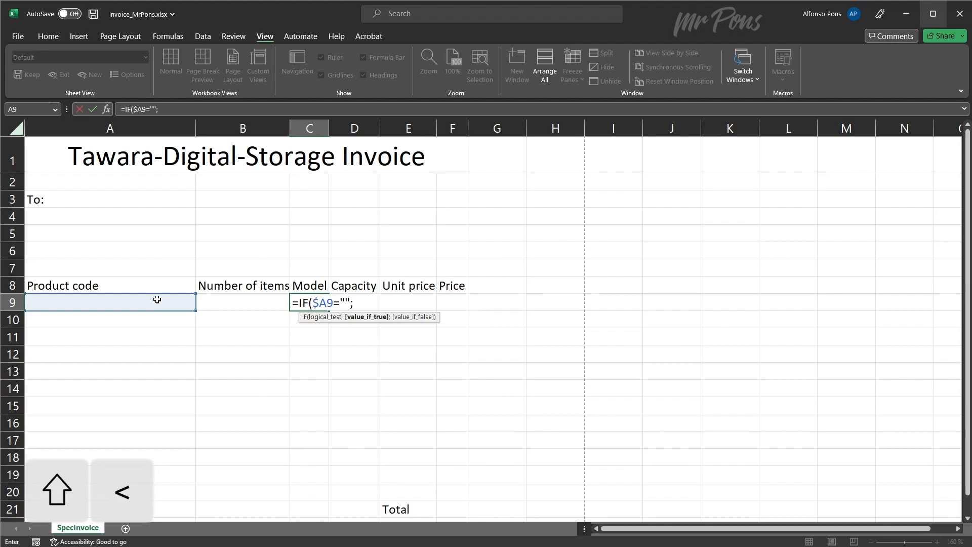
{"action": "type", "text": "\"\";"}
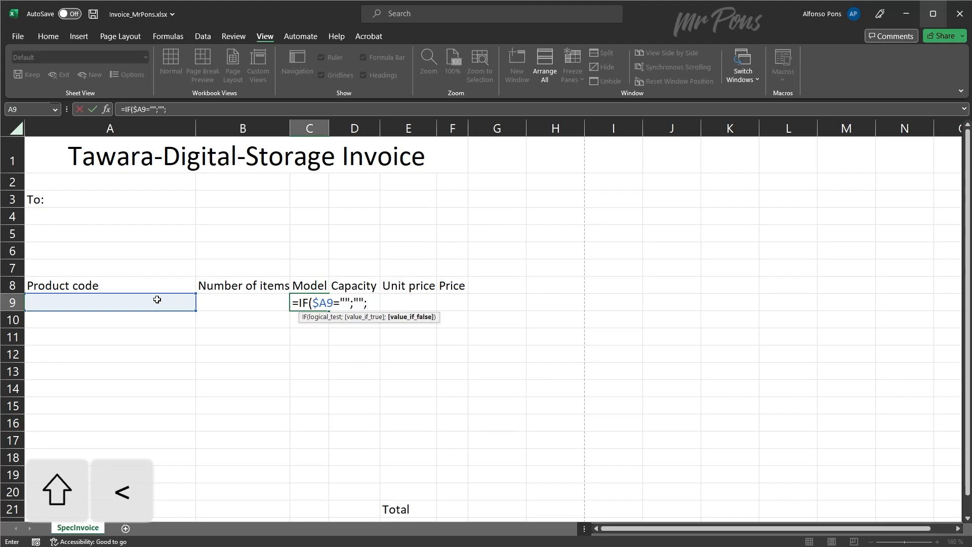
Step: Add a VLOOKUP as the IF formula's false value, with product code cell A9 as its lookup value
{"action": "type", "text": "VLOQ"}
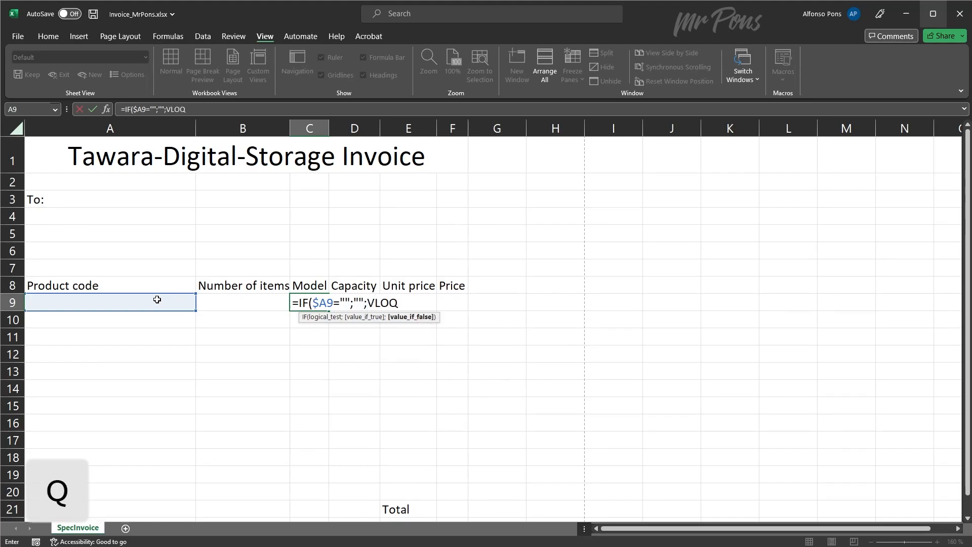
{"action": "type", "text": "O"}
{"action": "key", "text": "BackSpace"}
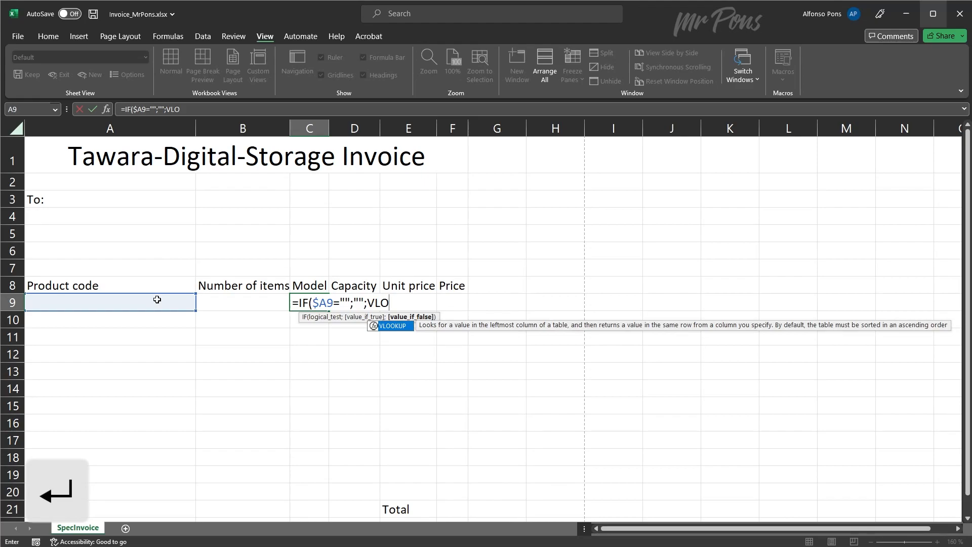
{"action": "key", "text": "Tab"}
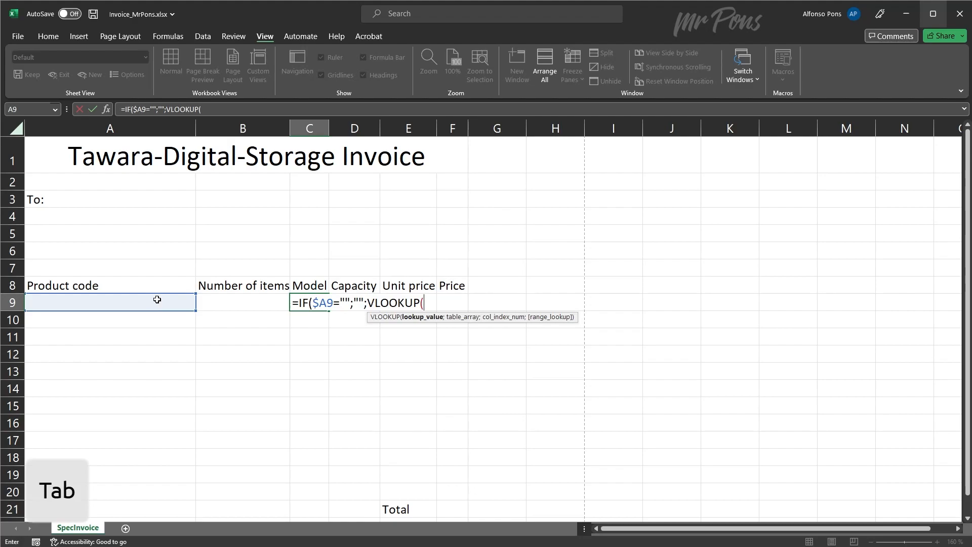
{"action": "left_click", "coordinate": [157, 300]}
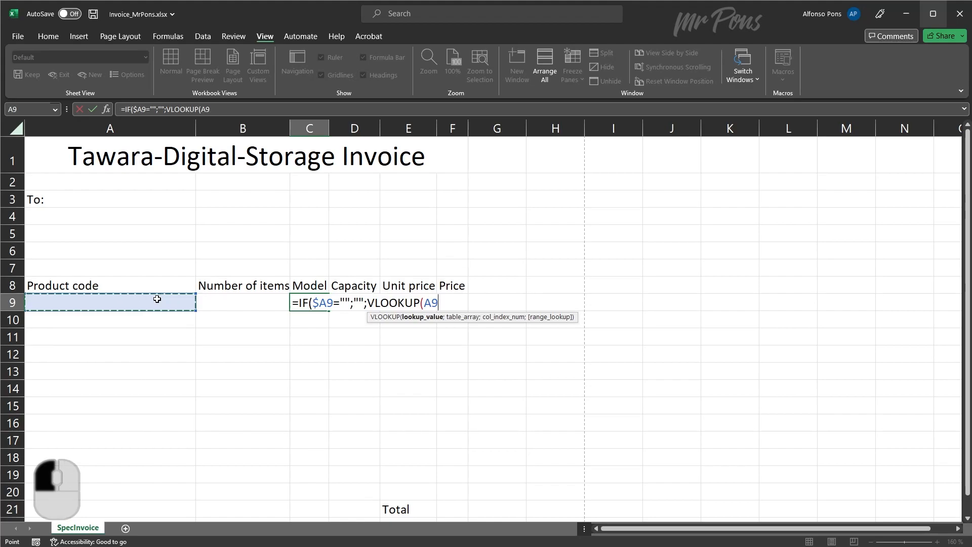
{"action": "type", "text": ";"}
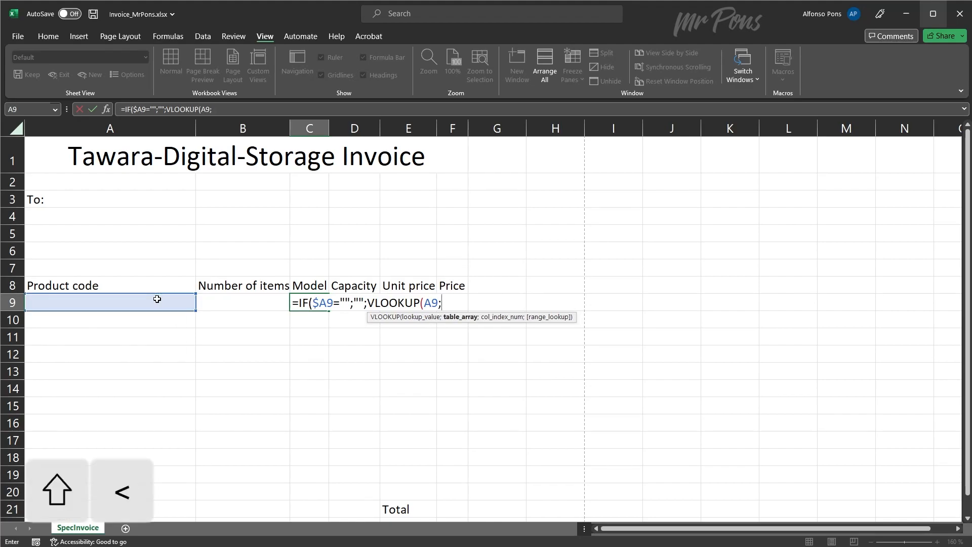
Step: Use the range A2:D106 in the SpecSSD.csv workbook as the VLOOKUP's table array, with absolute references
{"action": "left_click", "coordinate": [659, 546]}
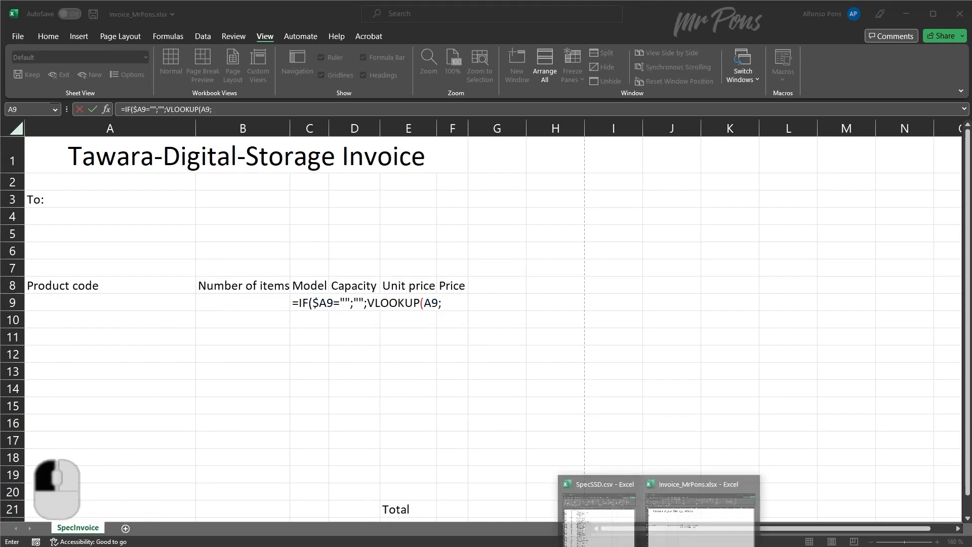
{"action": "left_click", "coordinate": [626, 517]}
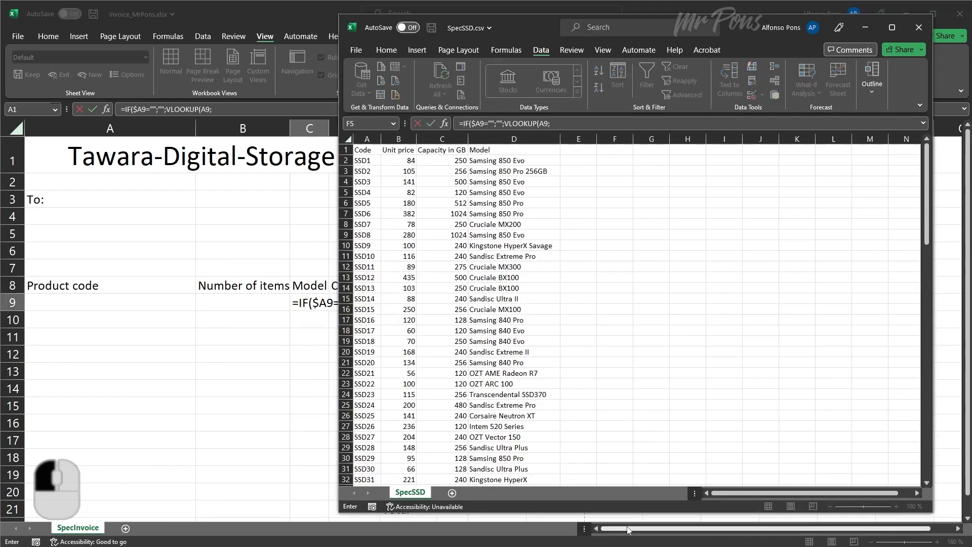
{"action": "left_click_drag", "start_coordinate": [358, 161], "coordinate": [512, 469]}
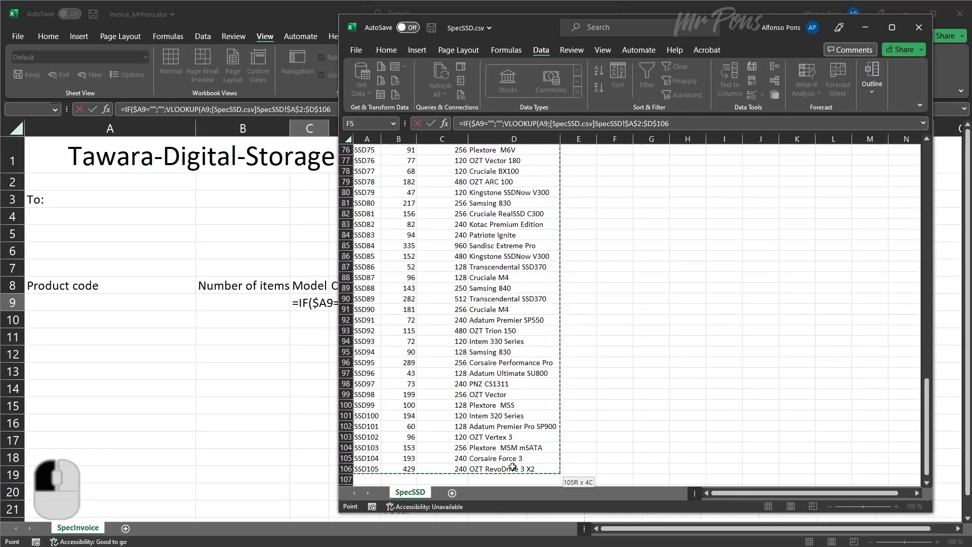
{"action": "left_click", "coordinate": [675, 123]}
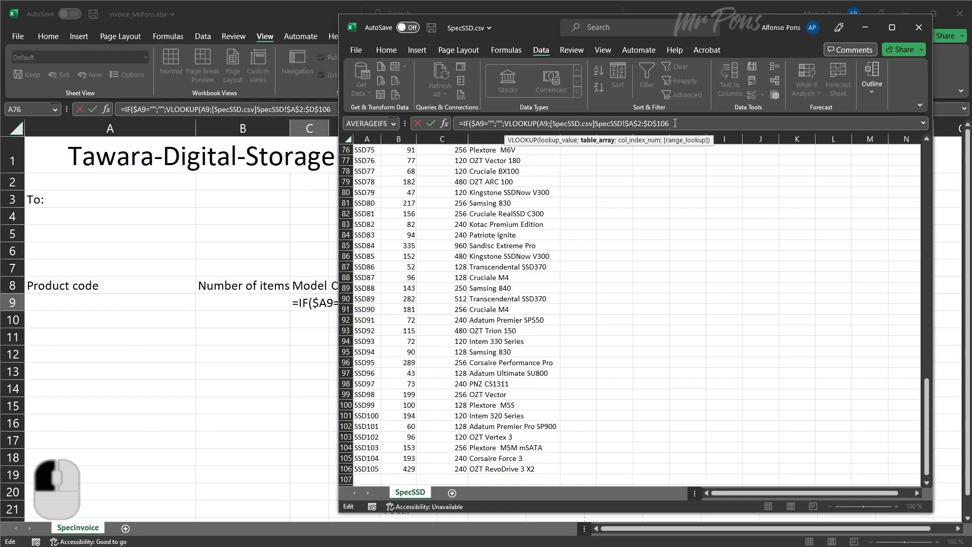
{"action": "type", "text": ";"}
Step: Complete the VLOOKUP in C9 with column index 4 and exact match FALSE, and accept the suggested closing-bracket correction
{"action": "scroll", "coordinate": [539, 201], "scroll_direction": "up", "scroll_amount": 20}
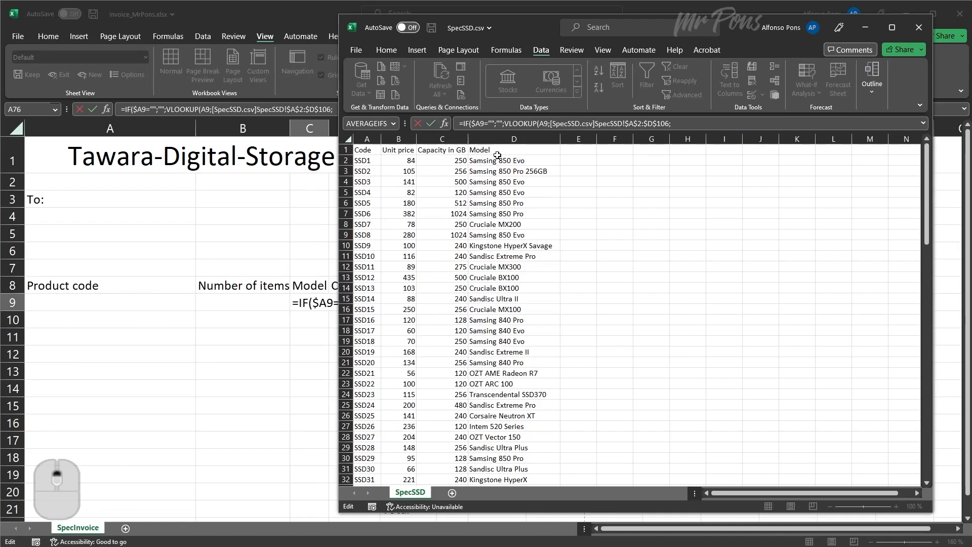
{"action": "left_click", "coordinate": [679, 124]}
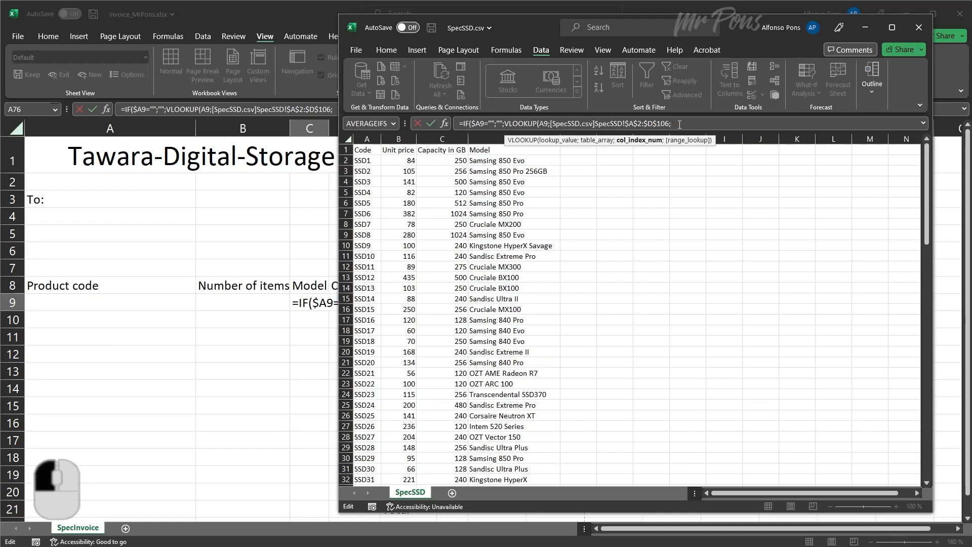
{"action": "type", "text": "4"}
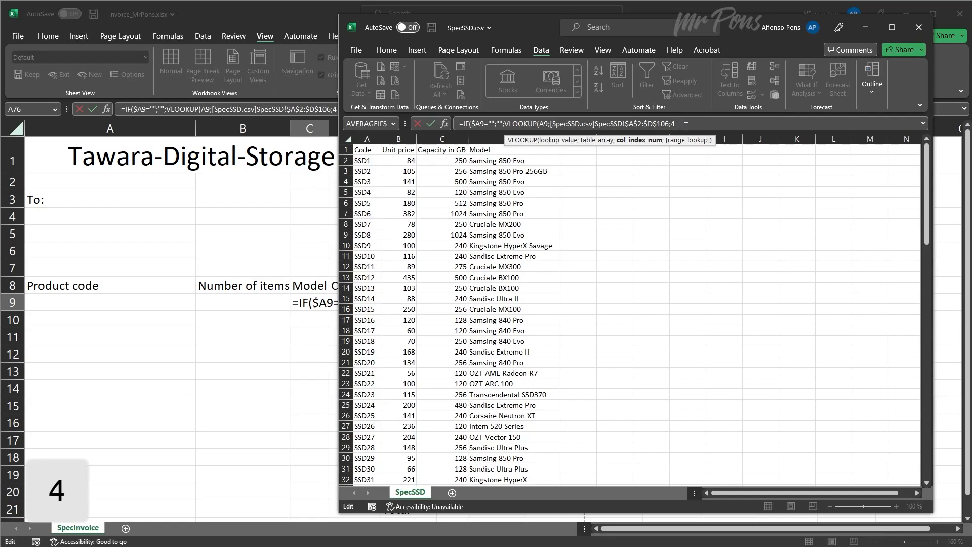
{"action": "type", "text": ";"}
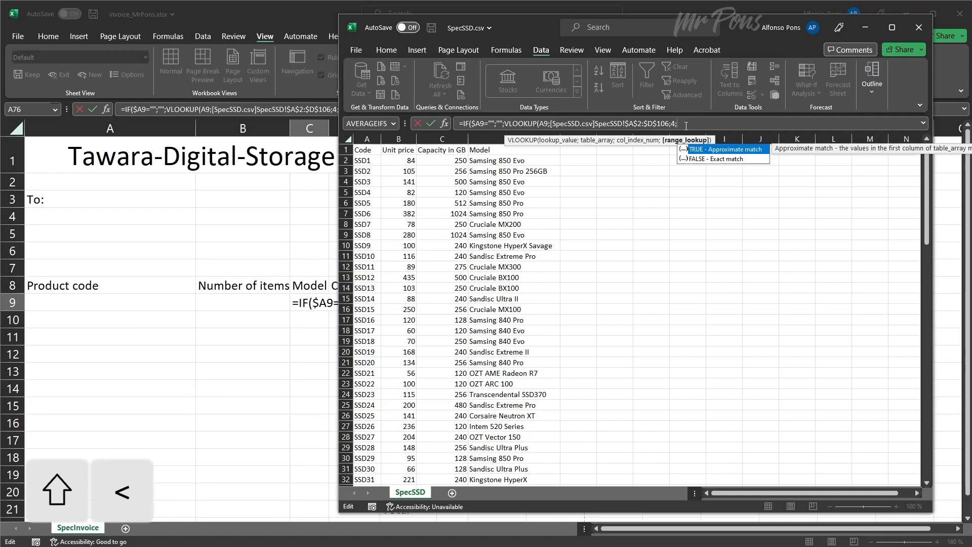
{"action": "key", "text": "Down"}
{"action": "key", "text": "Tab"}
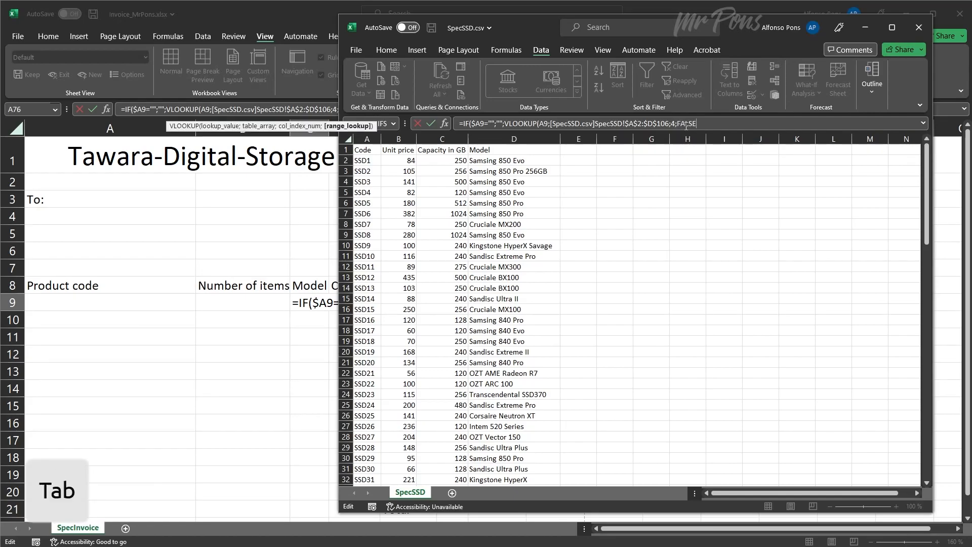
{"action": "type", "text": ")"}
{"action": "key", "text": "Return"}
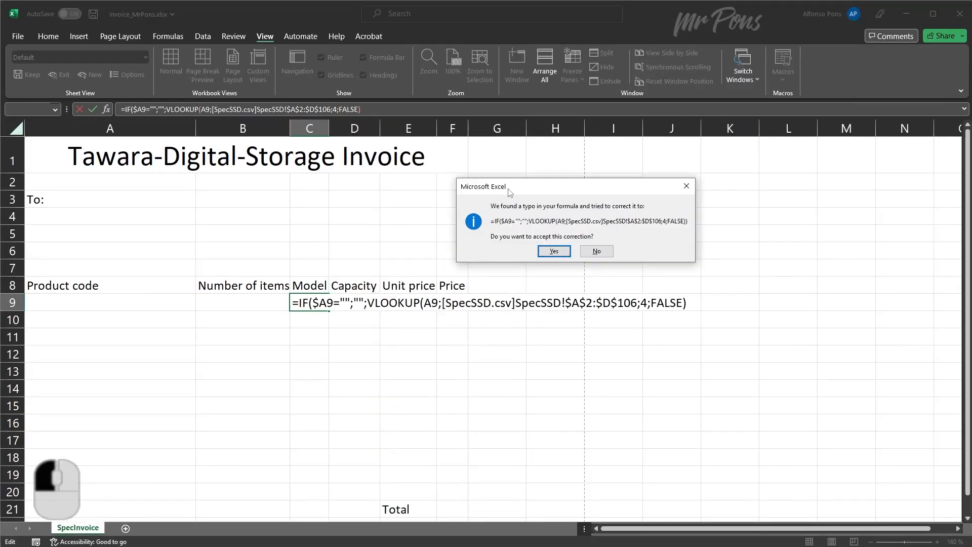
{"action": "left_click", "coordinate": [554, 252]}
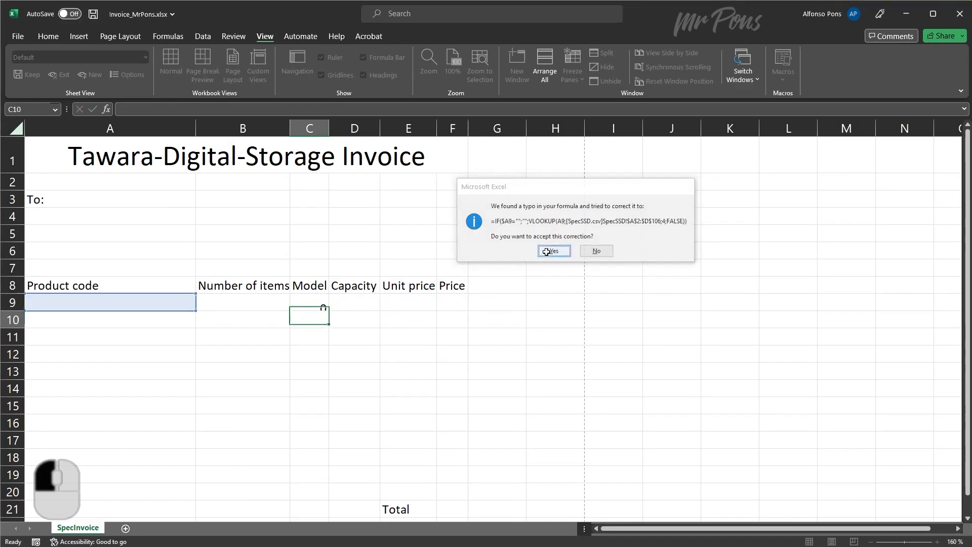
{"action": "double_click", "coordinate": [311, 303]}
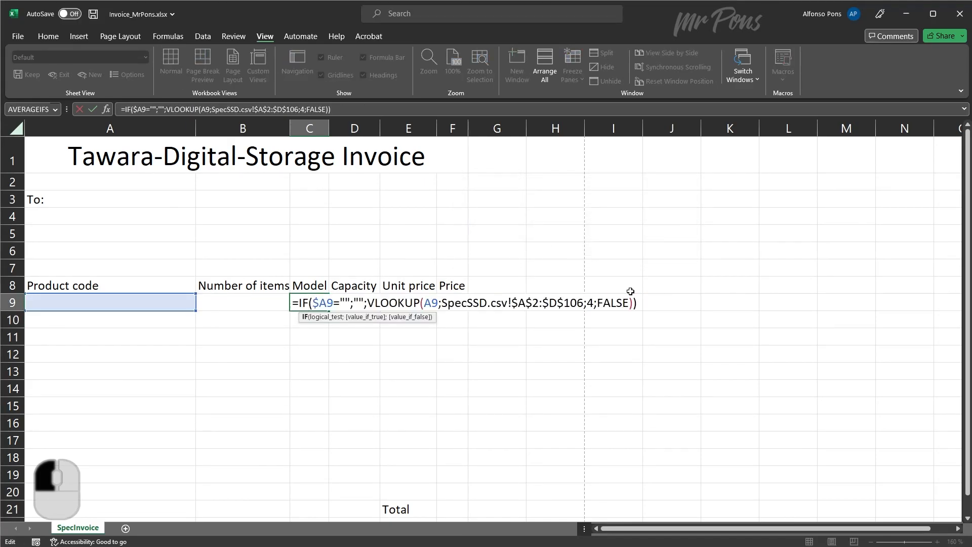
{"action": "key", "text": "Return"}
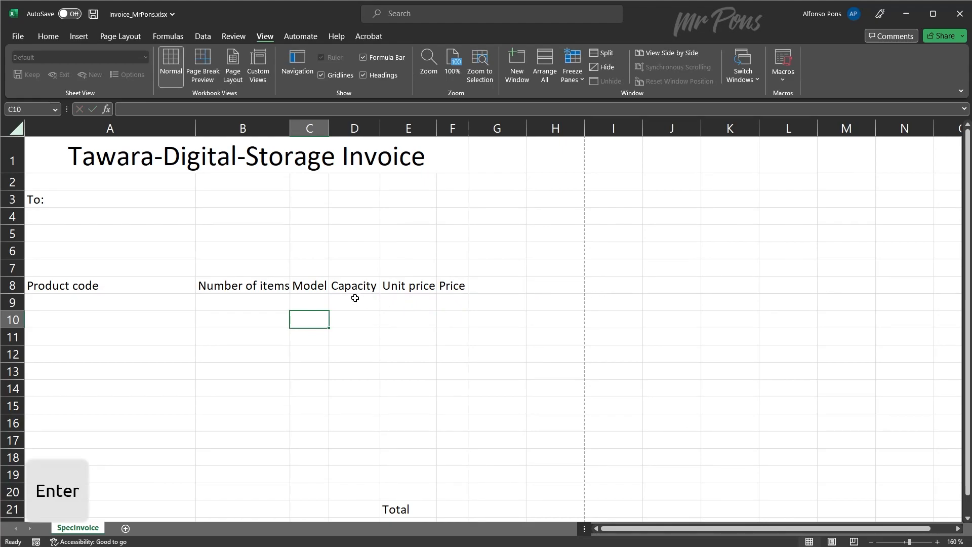
Step: Copy the whole formula text from C9 without changing the cell
{"action": "left_click", "coordinate": [310, 299]}
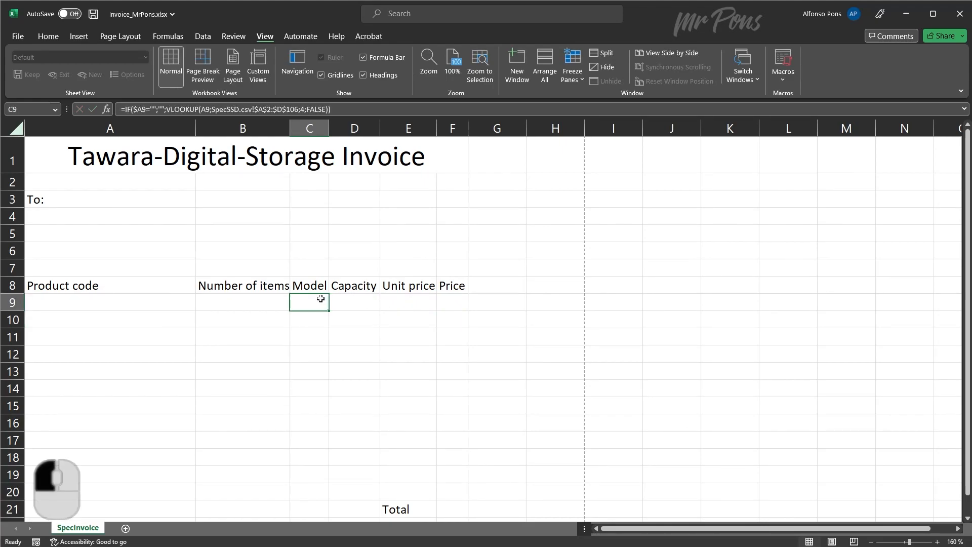
{"action": "double_click", "coordinate": [321, 299]}
{"action": "triple_click", "coordinate": [320, 300]}
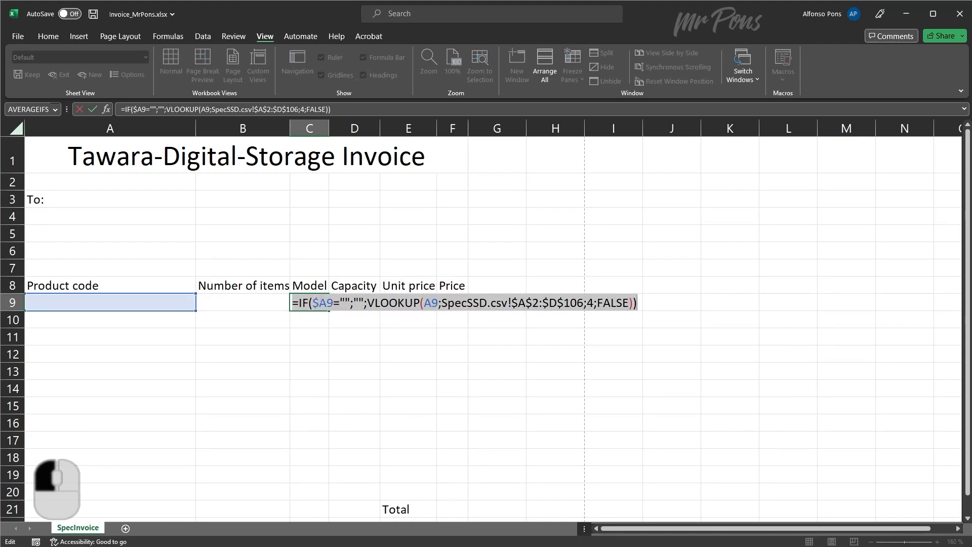
{"action": "key", "text": "ctrl+c"}
{"action": "key", "text": "Return"}
Step: Check the positions of the Capacity in GB and Unit price columns in the SpecSSD.csv workbook
{"action": "left_click", "coordinate": [345, 298]}
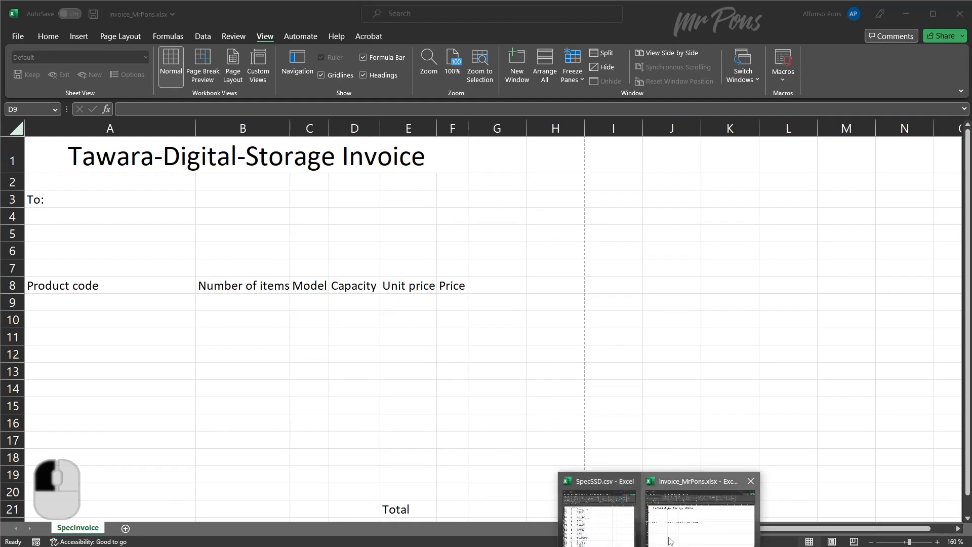
{"action": "left_click", "coordinate": [600, 509]}
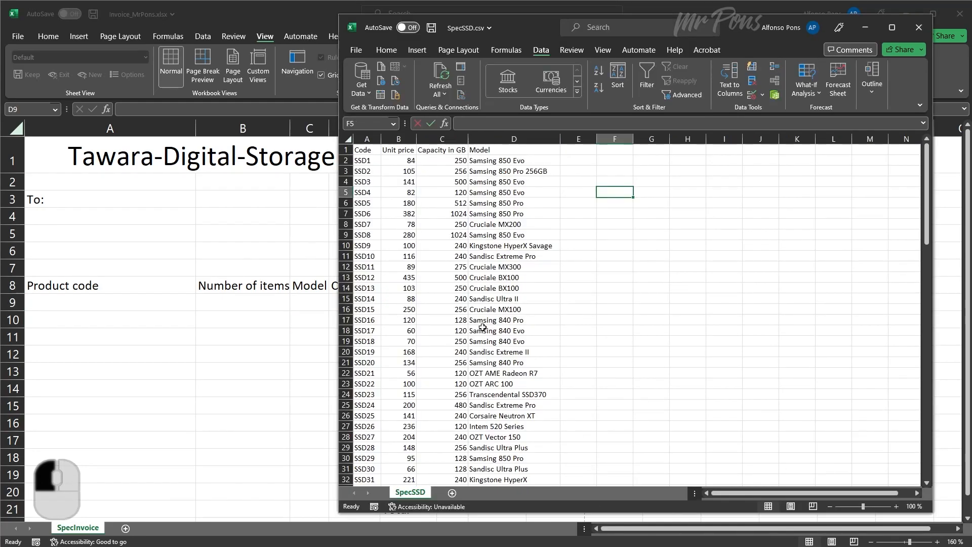
{"action": "left_click", "coordinate": [441, 139]}
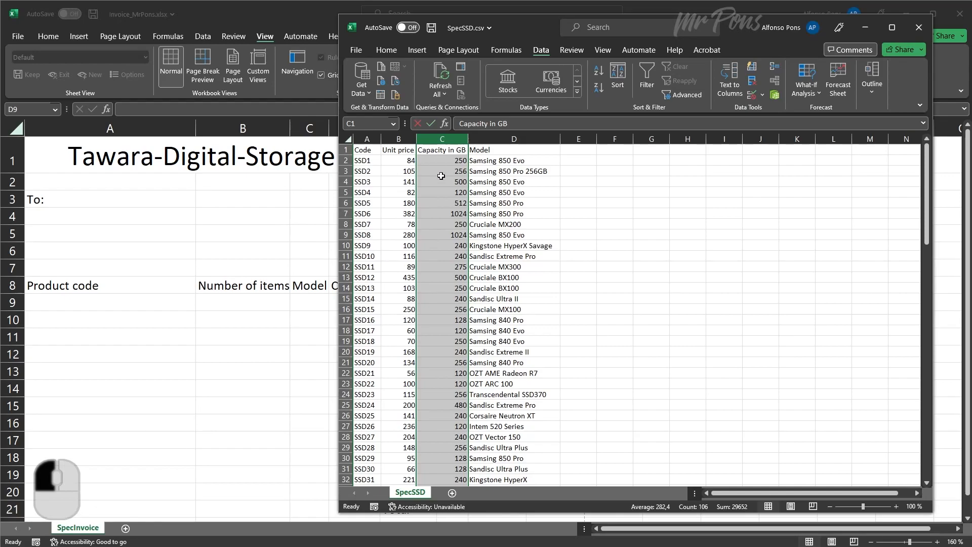
{"action": "left_click", "coordinate": [399, 140]}
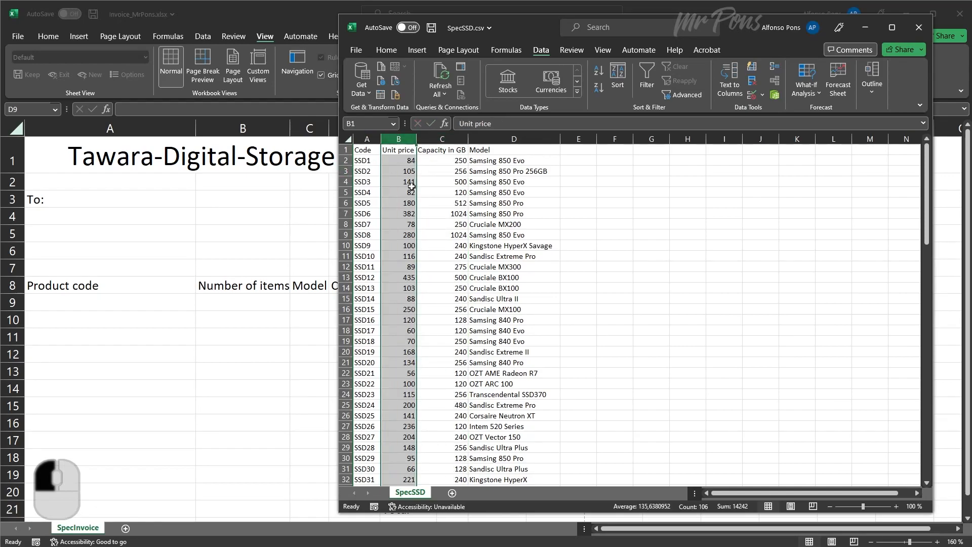
{"action": "left_click", "coordinate": [294, 196]}
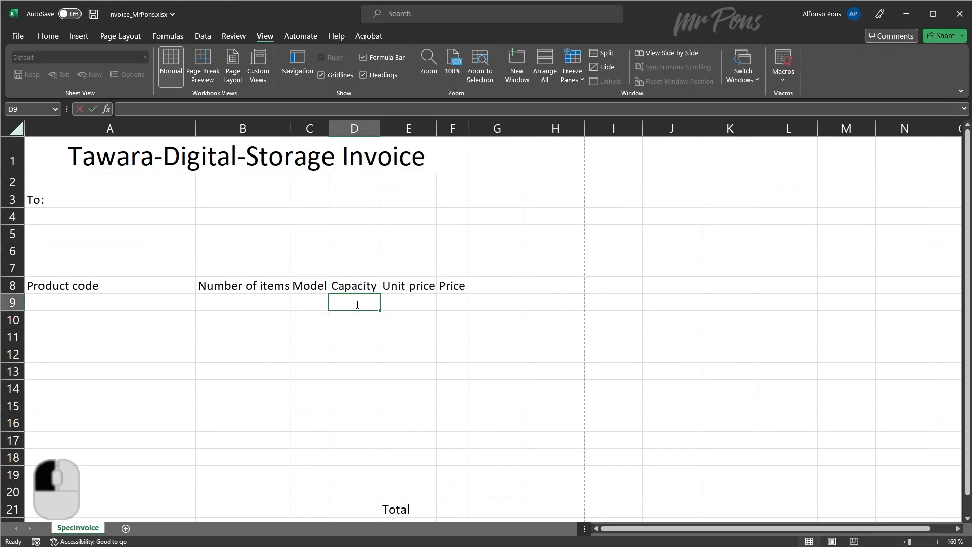
Step: Paste the copied formula into D9 and set its VLOOKUP column index to 3 to return the capacity
{"action": "double_click", "coordinate": [356, 304]}
{"action": "key", "text": "ctrl+v"}
{"action": "left_click", "coordinate": [629, 303]}
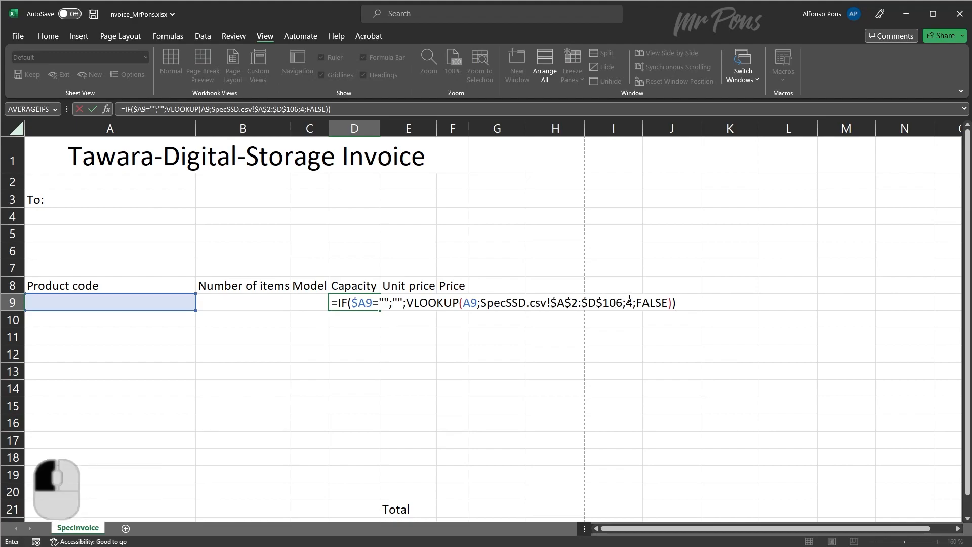
{"action": "double_click", "coordinate": [630, 302]}
{"action": "type", "text": "3"}
{"action": "key", "text": "Return"}
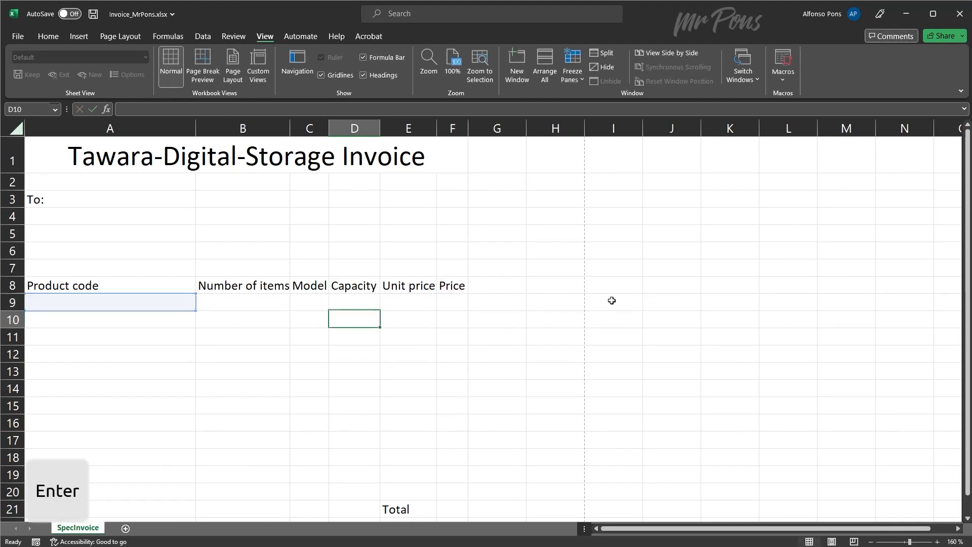
Step: Paste the copied formula into E9 and set its VLOOKUP column index to 2 to return the unit price
{"action": "double_click", "coordinate": [406, 299]}
{"action": "key", "text": "ctrl+v"}
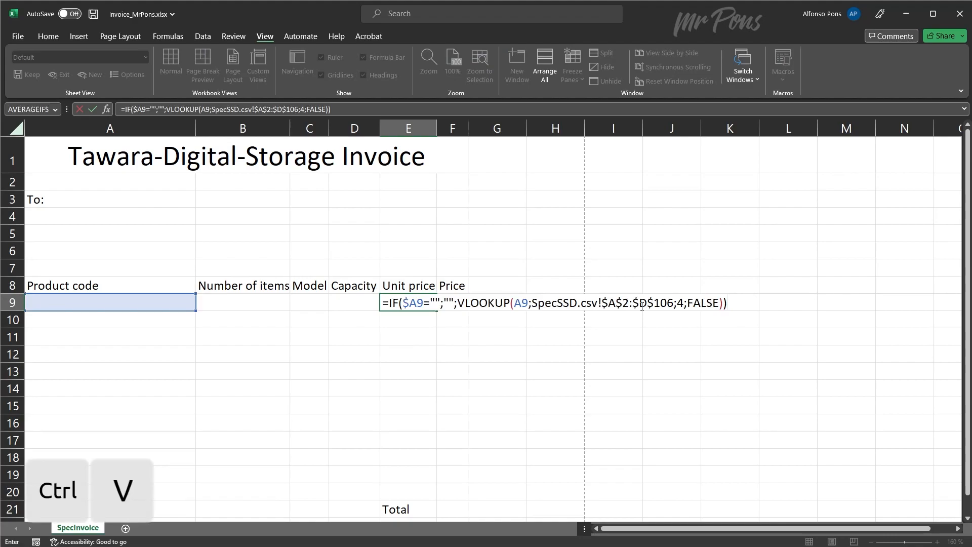
{"action": "double_click", "coordinate": [681, 303]}
{"action": "type", "text": "2"}
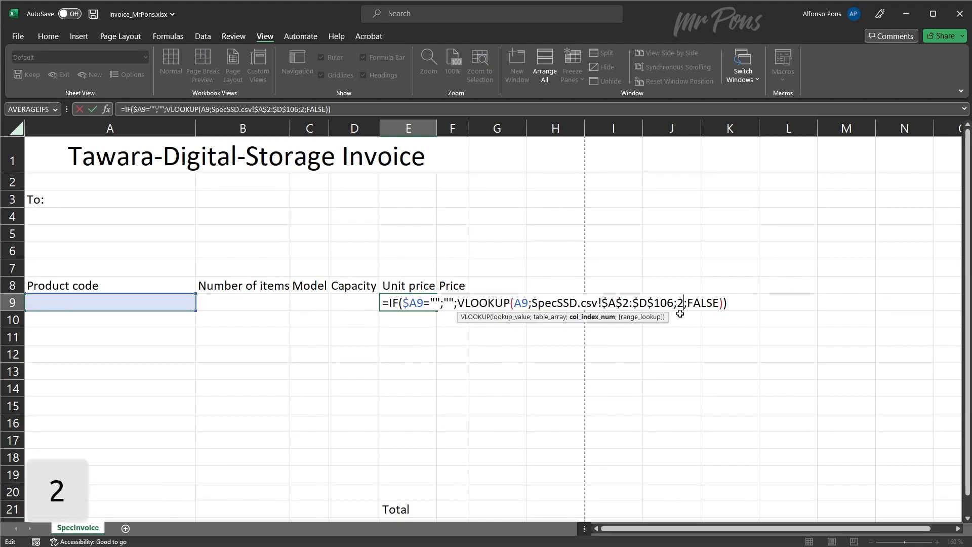
{"action": "key", "text": "Return"}
Step: Enter a test product code from SpecSSD.csv, SSD4, in A9 and widen column C to fit the full model name
{"action": "left_click", "coordinate": [312, 300]}
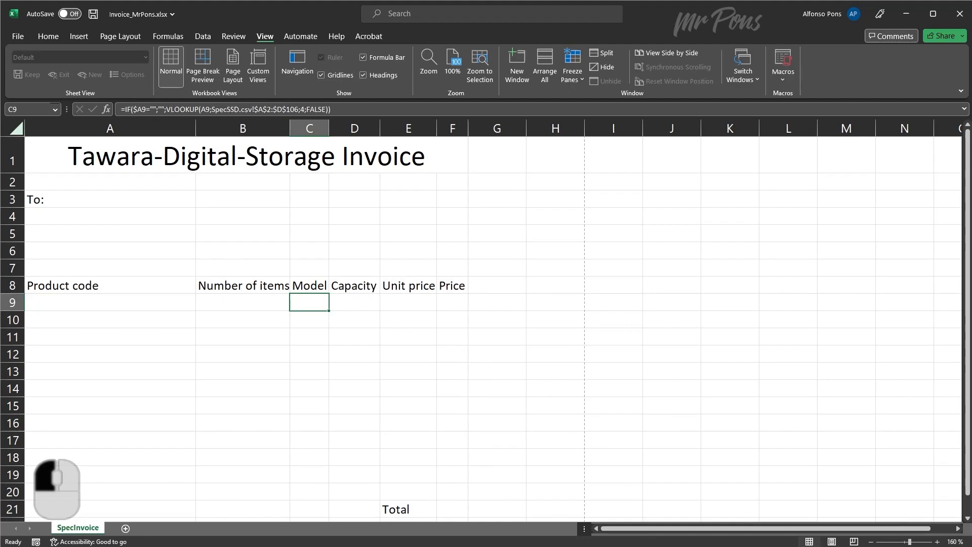
{"action": "left_click", "coordinate": [659, 546]}
{"action": "left_click", "coordinate": [585, 507]}
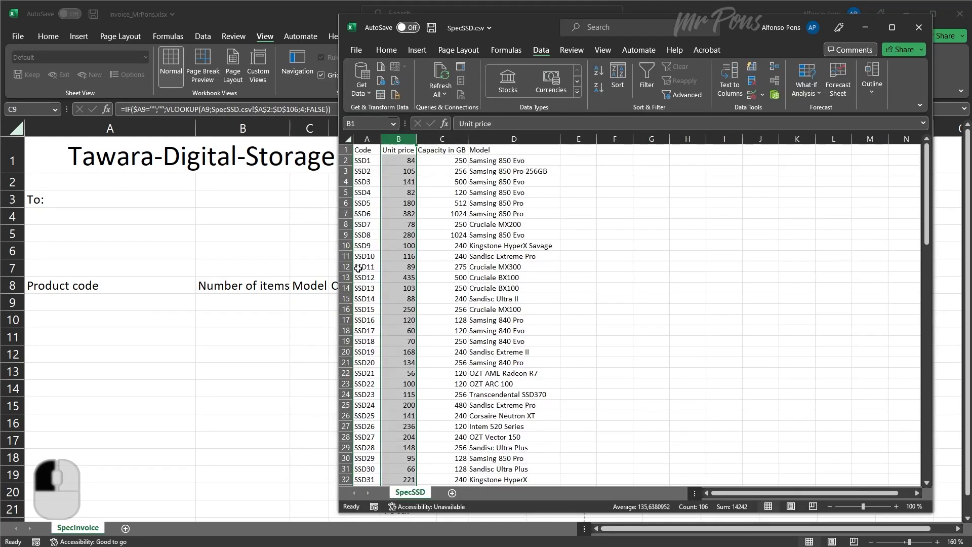
{"action": "left_click", "coordinate": [372, 191]}
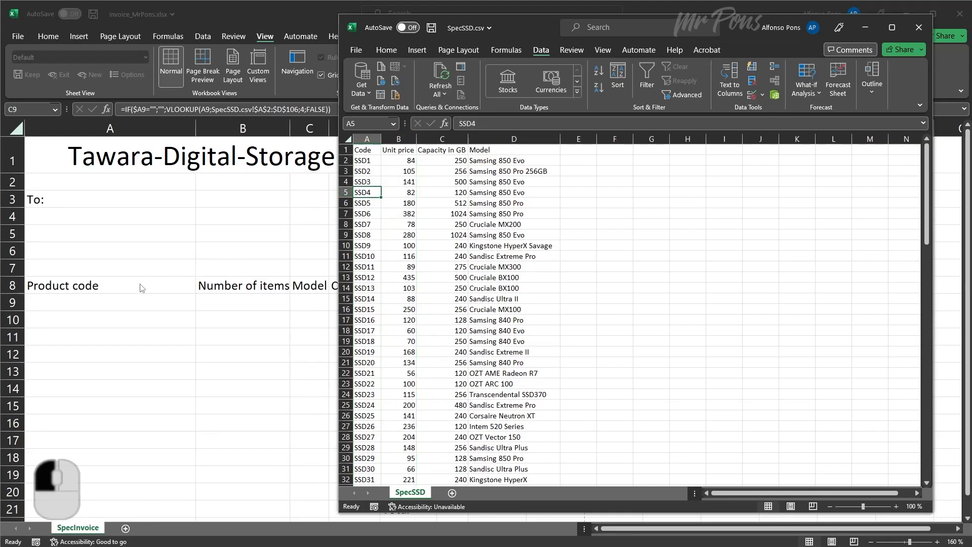
{"action": "left_click", "coordinate": [129, 303]}
{"action": "left_click", "coordinate": [157, 307]}
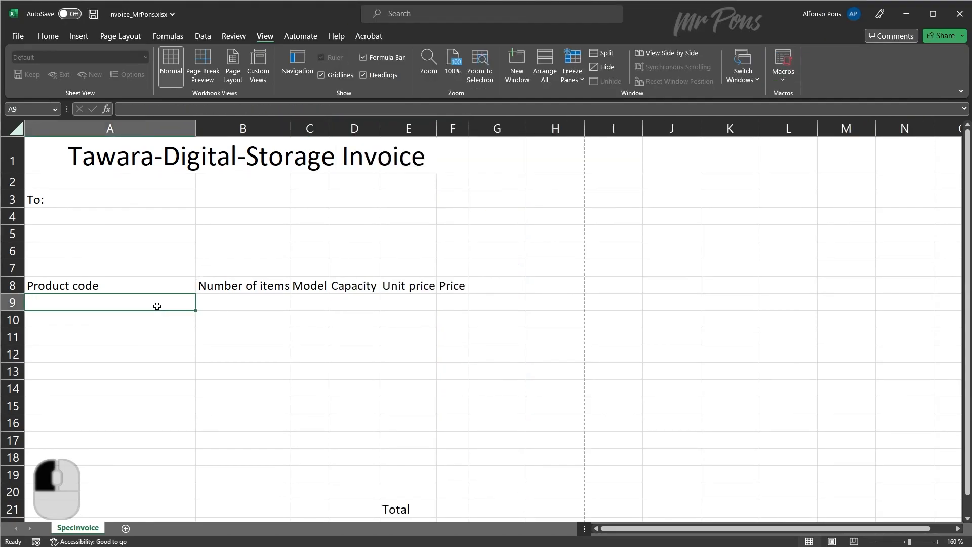
{"action": "key", "text": "Caps_Lock"}
{"action": "type", "text": "SSD"}
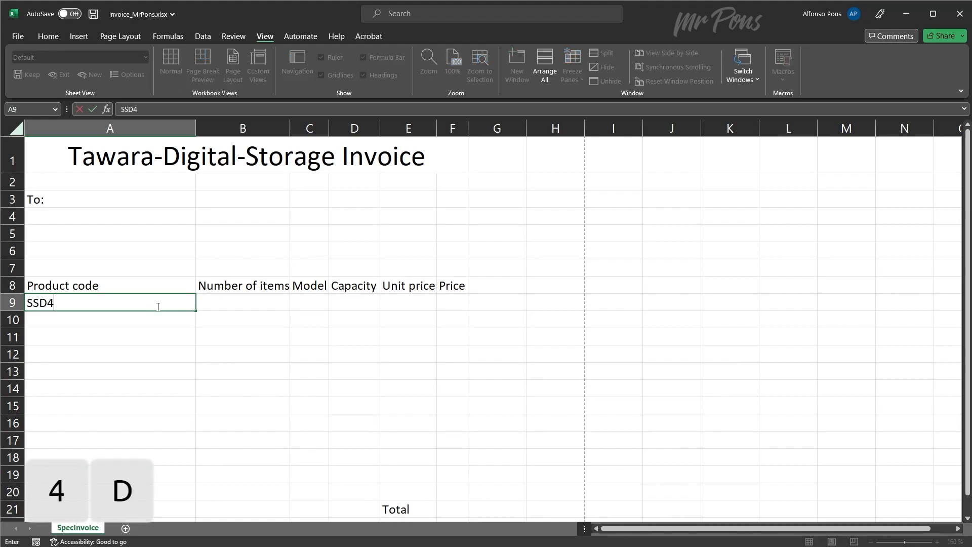
{"action": "type", "text": "4"}
{"action": "key", "text": "Return"}
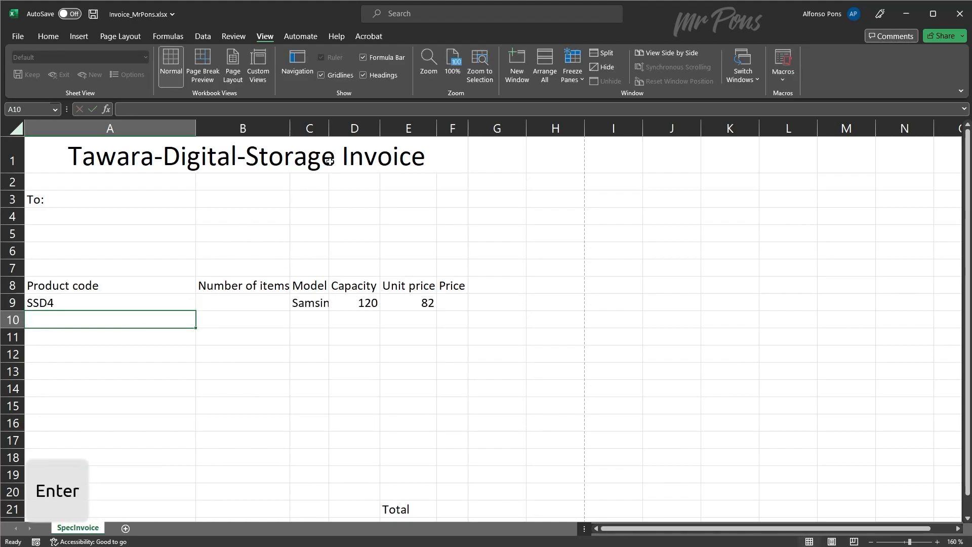
{"action": "left_click_drag", "start_coordinate": [329, 129], "coordinate": [400, 128]}
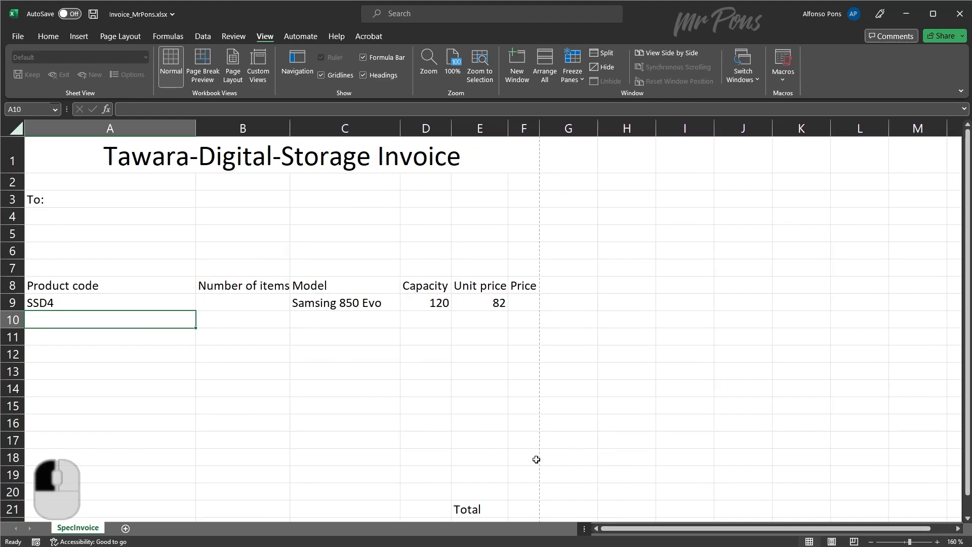
Step: Compare invoice row 9 with the SSD4 row in SpecSSD.csv and delete the test product code from A9
{"action": "left_click", "coordinate": [13, 303]}
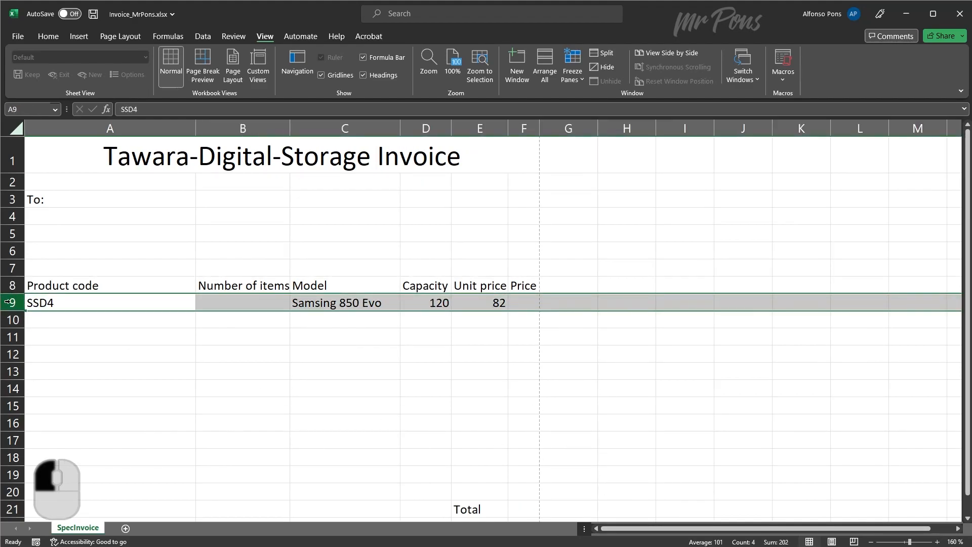
{"action": "mouse_move", "coordinate": [607, 544]}
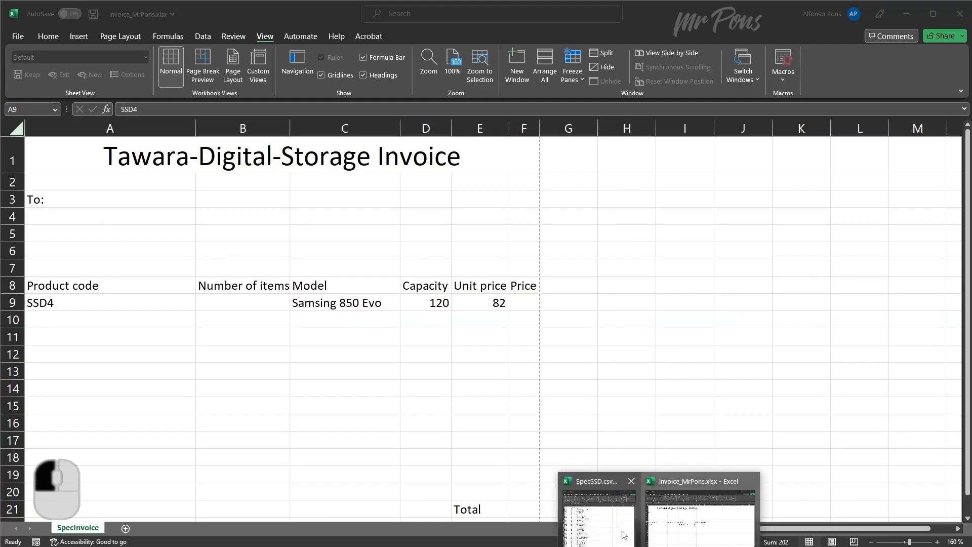
{"action": "left_click", "coordinate": [605, 519]}
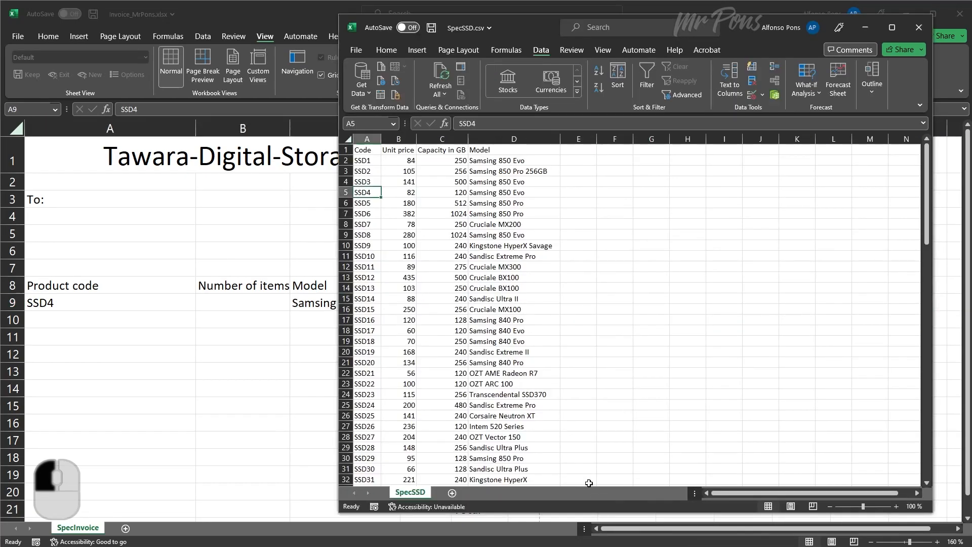
{"action": "left_click", "coordinate": [345, 192]}
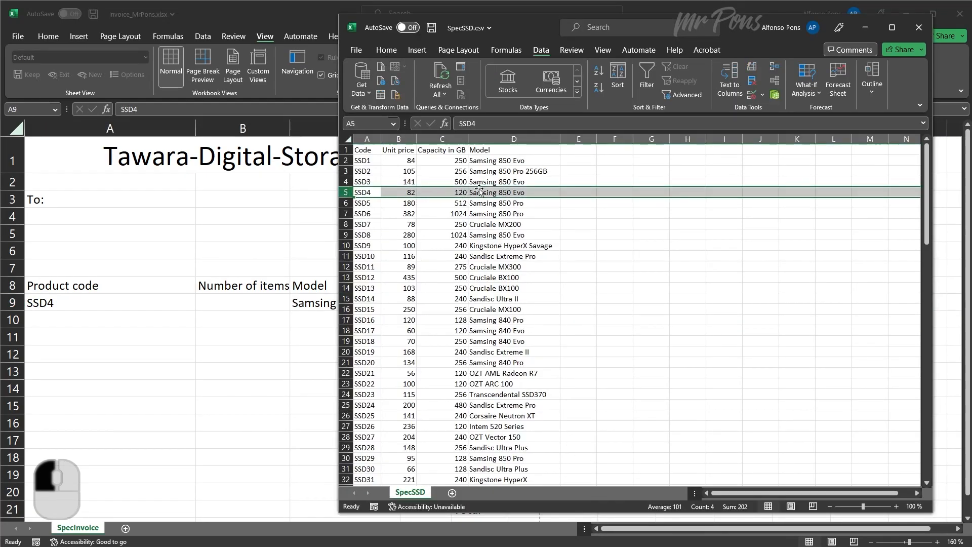
{"action": "left_click", "coordinate": [245, 341]}
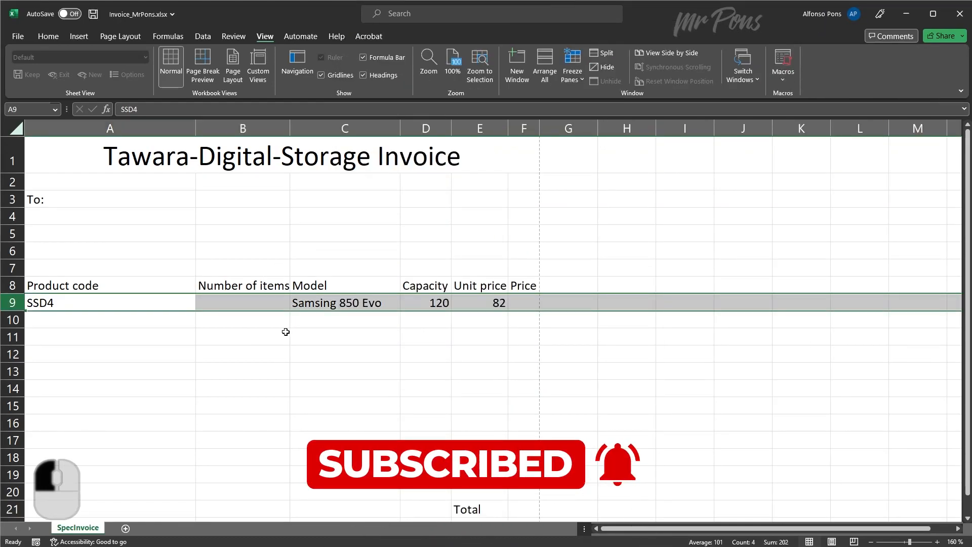
{"action": "left_click", "coordinate": [135, 306]}
{"action": "key", "text": "Delete"}
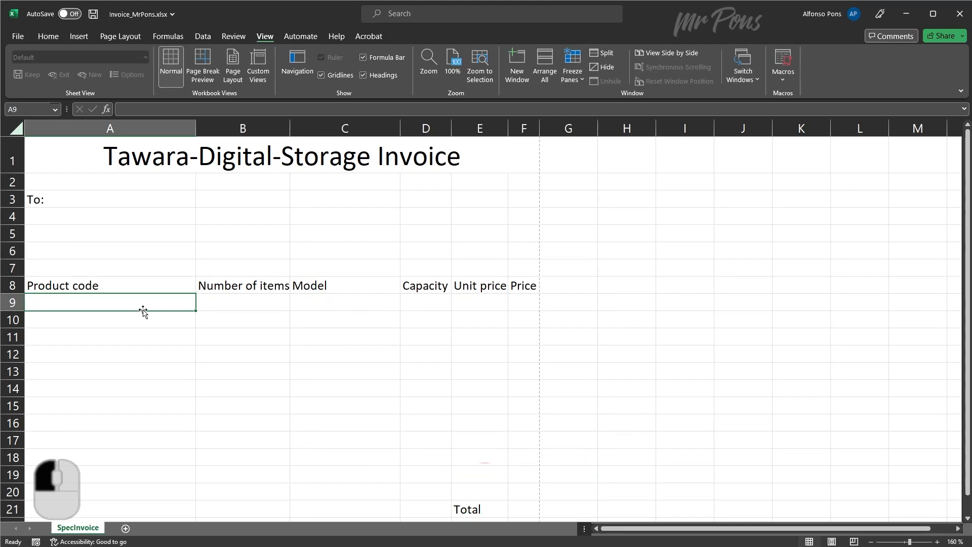
Step: Switch to the exam PDF and highlight both paragraphs of task 11 about the price formula in cell F9
{"action": "left_click_drag", "start_coordinate": [165, 238], "coordinate": [681, 243]}
{"action": "left_click", "coordinate": [692, 215]}
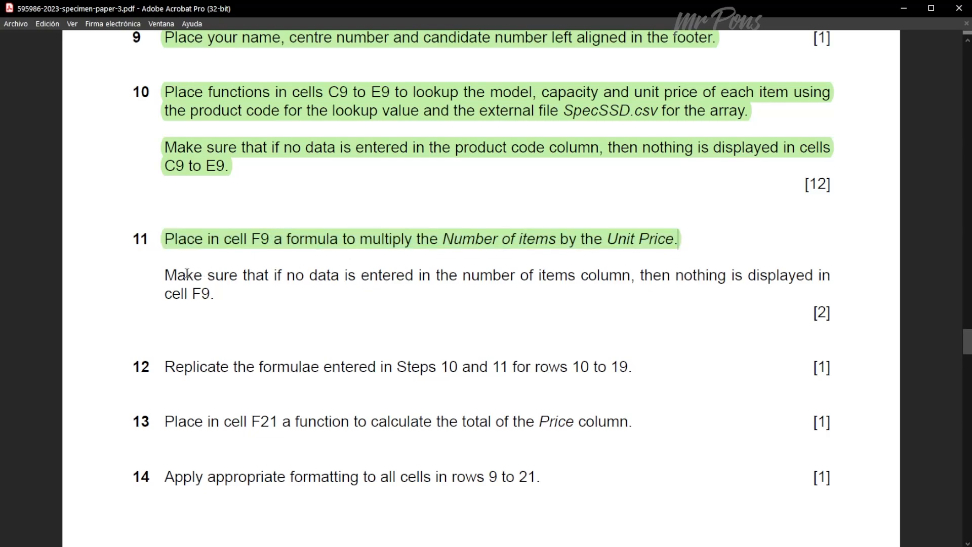
{"action": "left_click_drag", "start_coordinate": [165, 275], "coordinate": [207, 291]}
{"action": "left_click", "coordinate": [224, 274]}
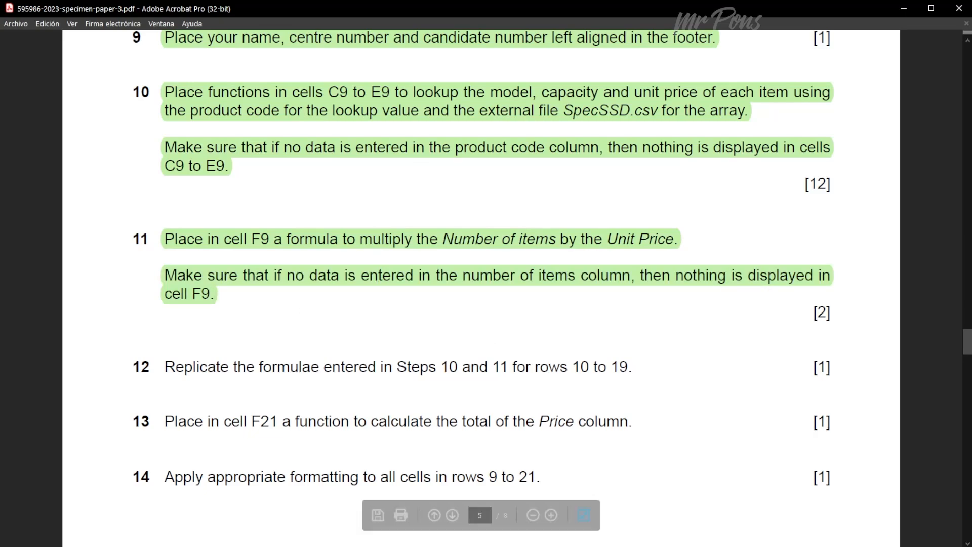
Step: Switch to the invoice workbook and start an IF formula in F9 that returns blank when $B9 is empty: =IF($B9="";"";
{"action": "key", "text": "alt+Tab"}
{"action": "left_click", "coordinate": [518, 301]}
{"action": "left_click_drag", "start_coordinate": [541, 130], "coordinate": [586, 131]}
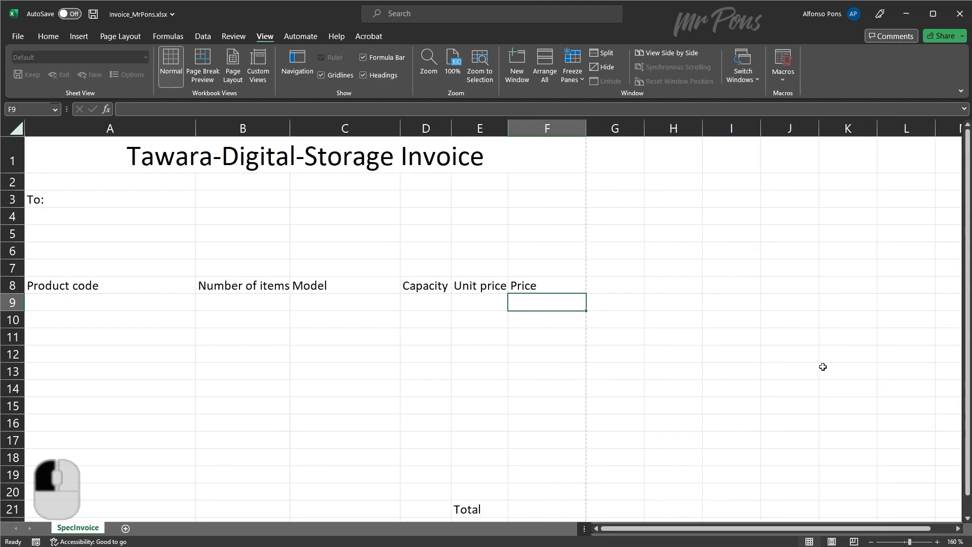
{"action": "type", "text": "=IF"}
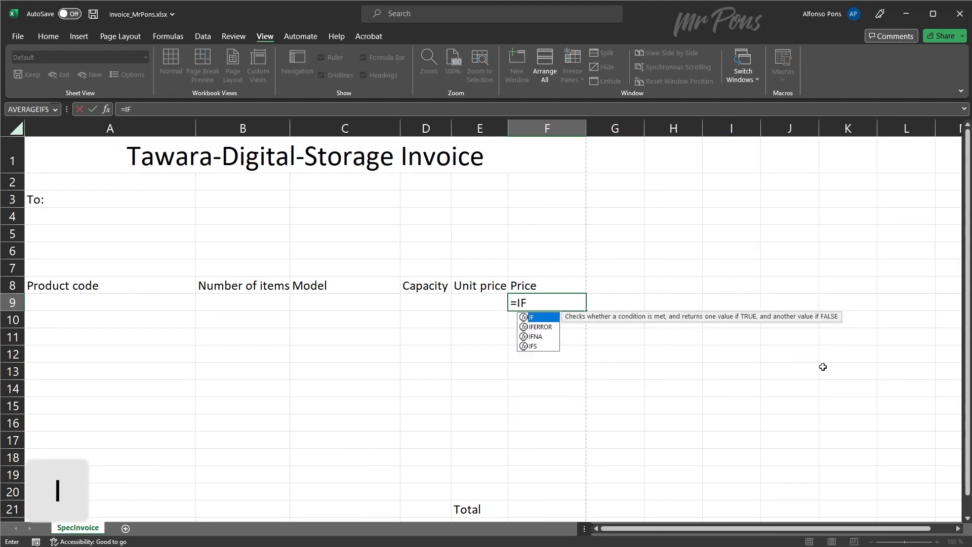
{"action": "type", "text": "("}
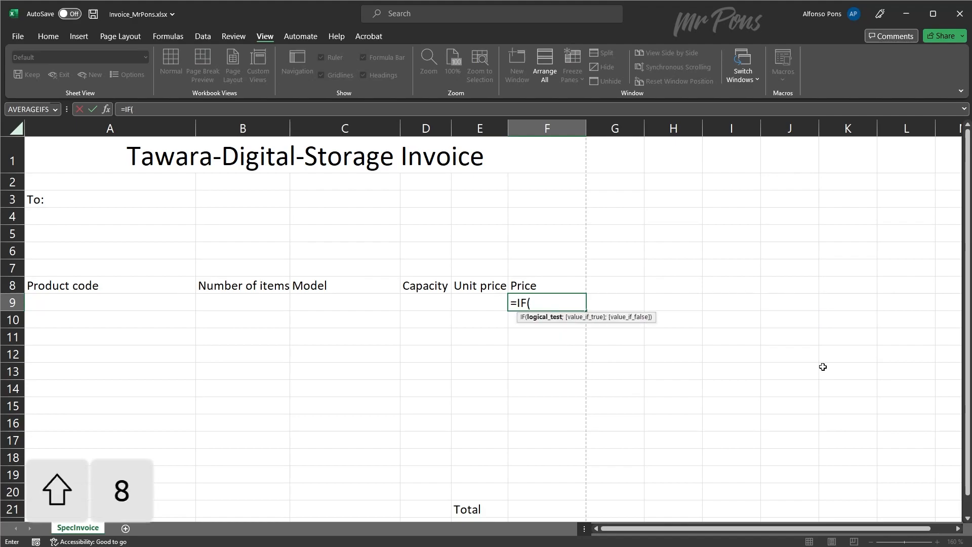
{"action": "key", "text": "Left"}
{"action": "key", "text": "Left"}
{"action": "key", "text": "Left"}
{"action": "key", "text": "Left"}
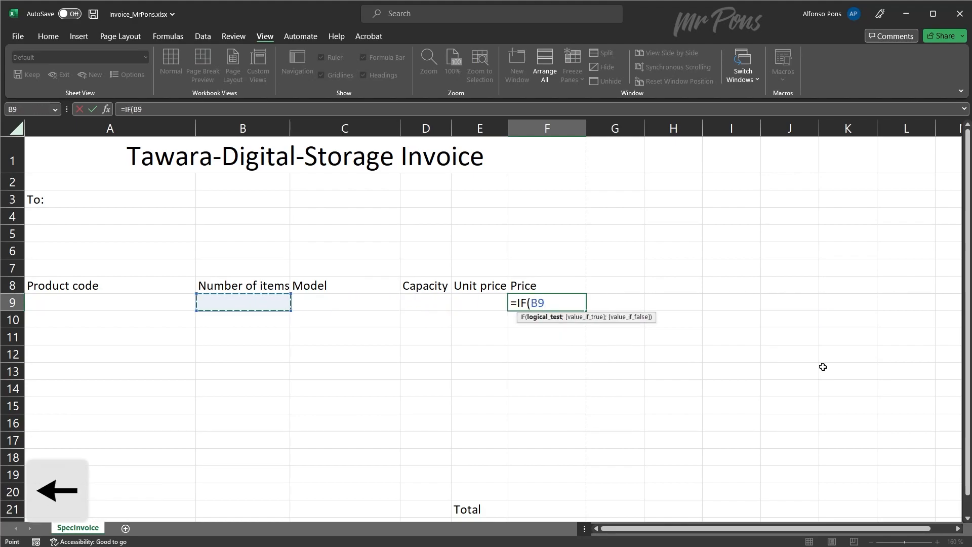
{"action": "key", "text": "F4"}
{"action": "key", "text": "F4"}
{"action": "key", "text": "F4"}
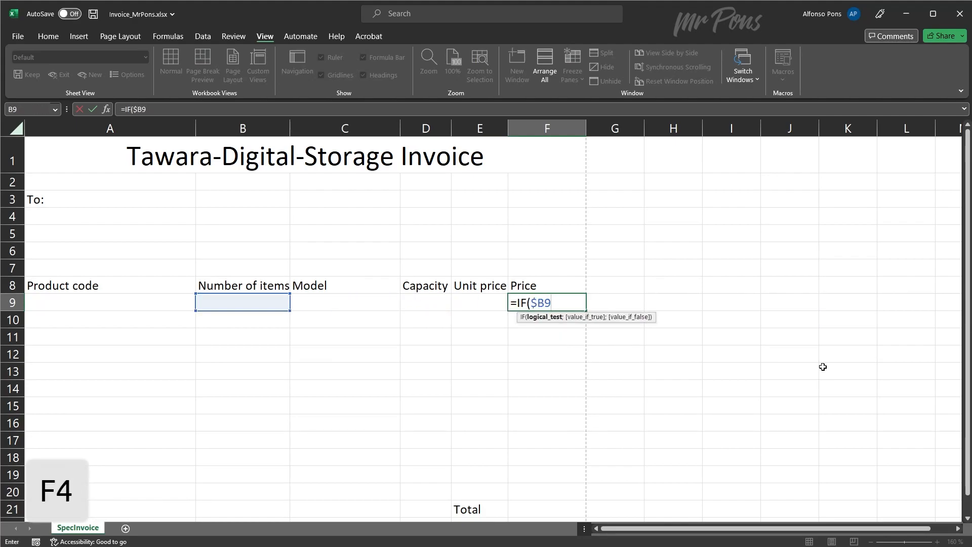
{"action": "type", "text": "=\"\";"}
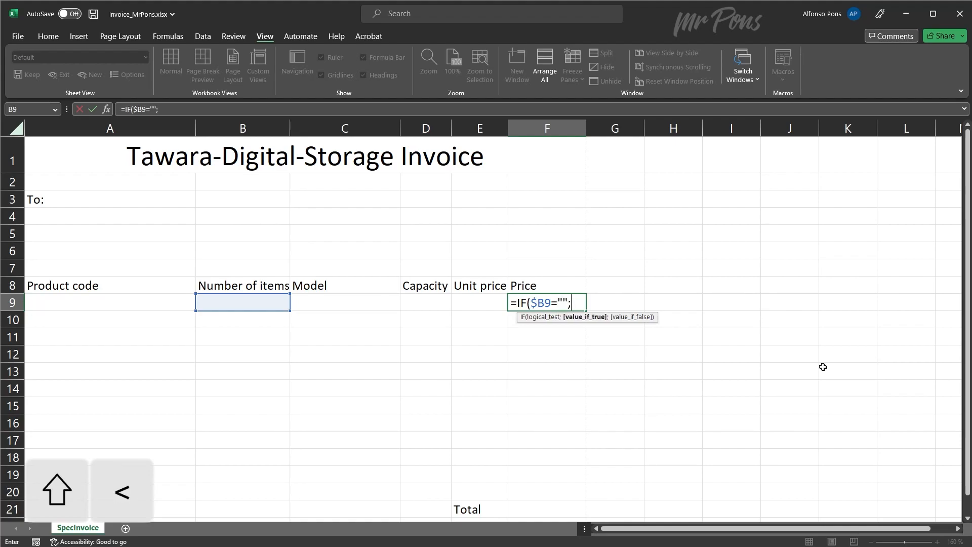
{"action": "type", "text": "\"\";"}
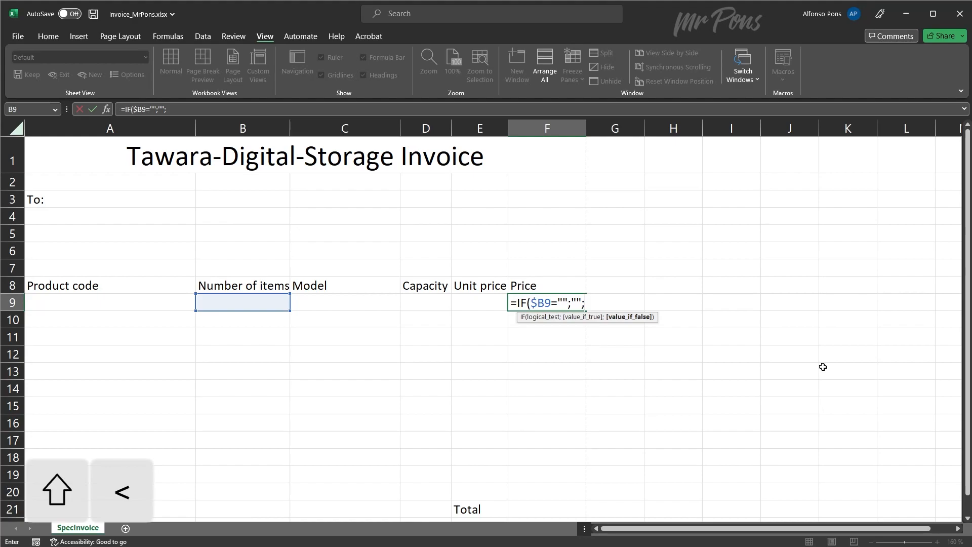
Step: Complete the F9 formula with B9*E9 as the value if false and enter it
{"action": "left_click", "coordinate": [257, 299]}
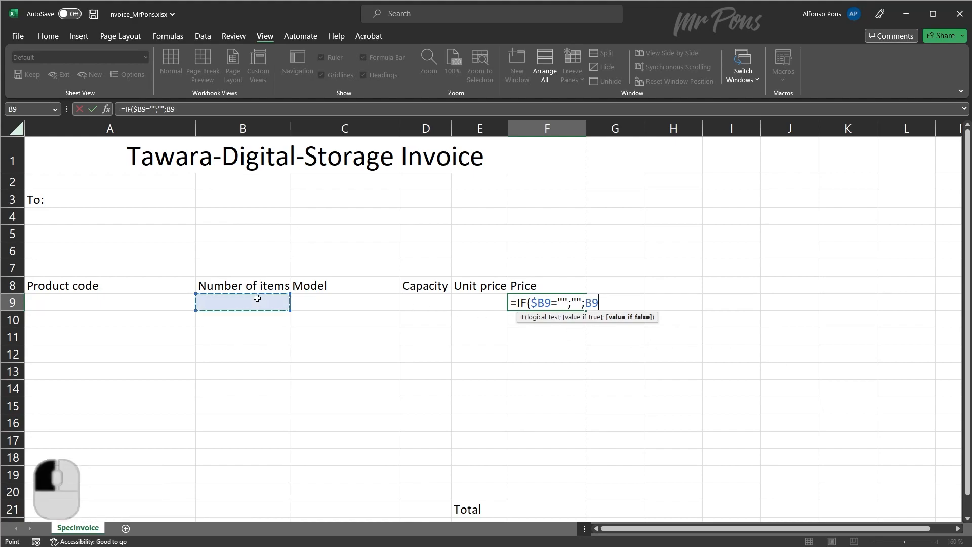
{"action": "type", "text": "*"}
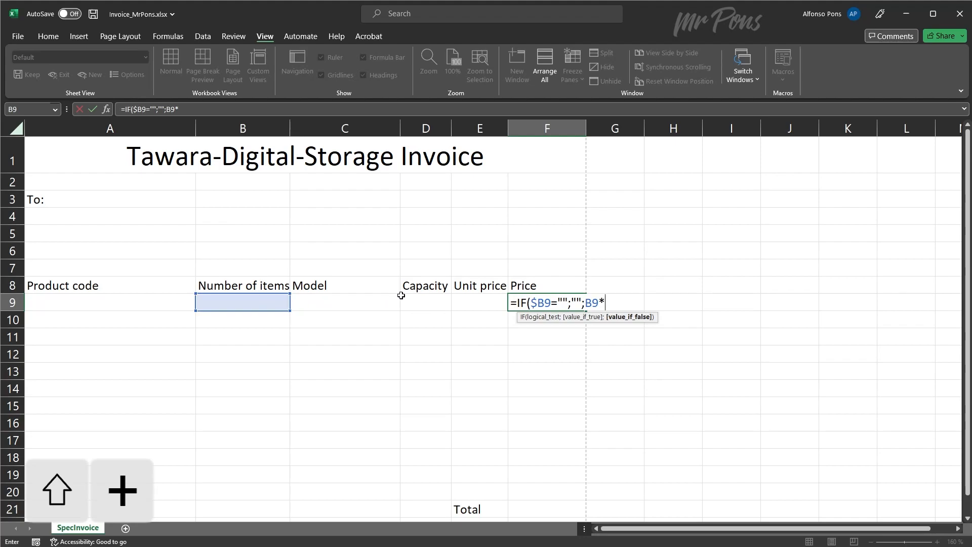
{"action": "left_click", "coordinate": [476, 301]}
{"action": "type", "text": ")"}
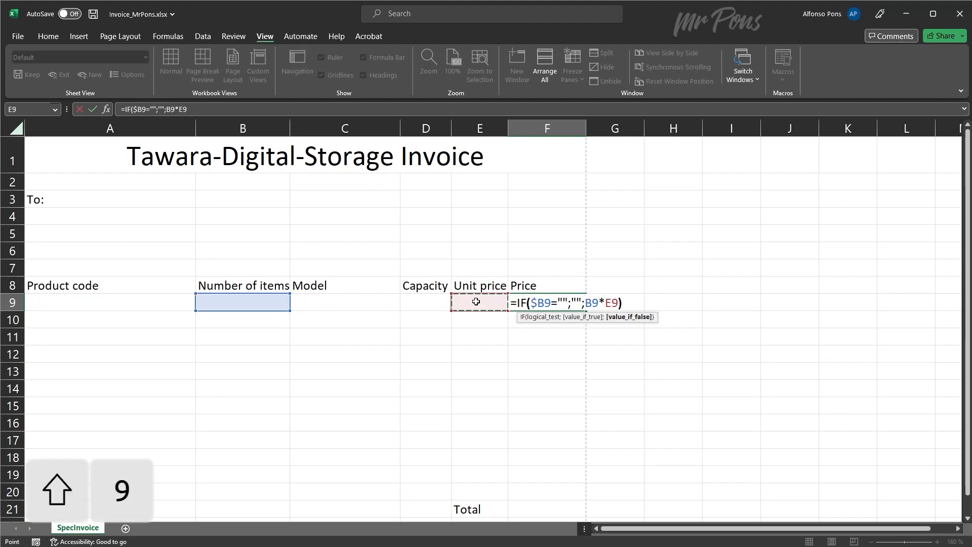
{"action": "key", "text": "Return"}
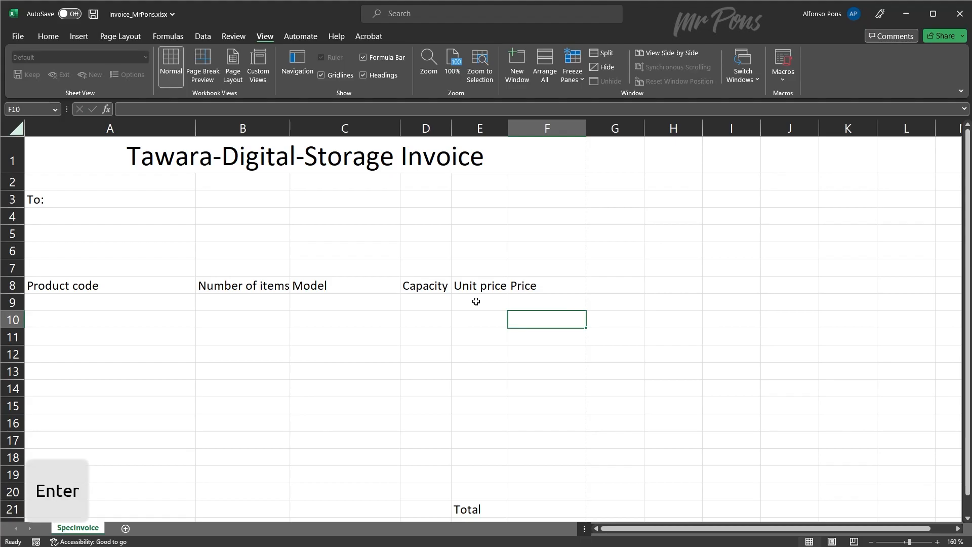
Step: Switch to the exam PDF and highlight task 12 about replicating the formulae for rows 10 to 19
{"action": "key", "text": "alt+Tab"}
{"action": "left_click_drag", "start_coordinate": [163, 287], "coordinate": [632, 304]}
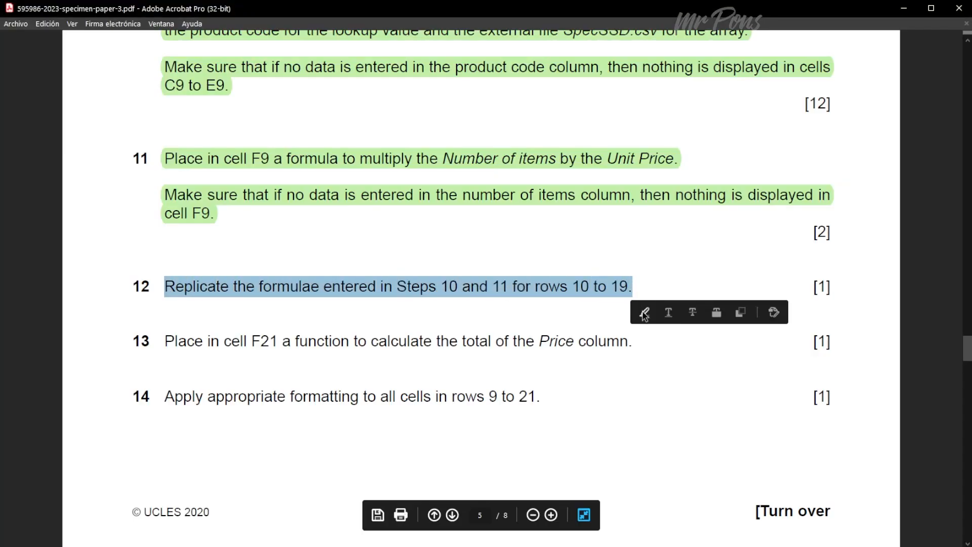
{"action": "left_click", "coordinate": [643, 312]}
{"action": "scroll", "coordinate": [659, 361], "scroll_direction": "up", "scroll_amount": 2}
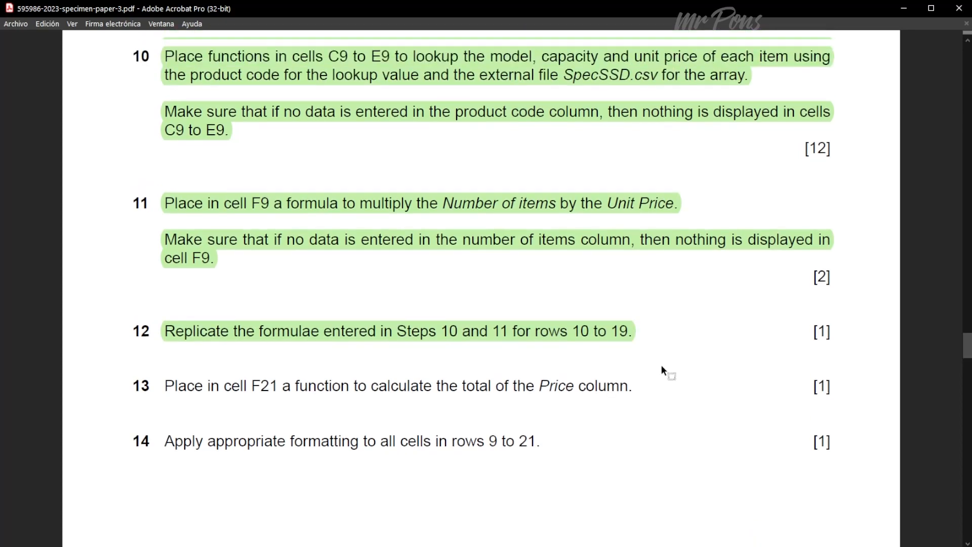
Step: Return to the invoice workbook and fill the formulas in C9:F9 down to row 19
{"action": "key", "text": "alt+Tab"}
{"action": "left_click", "coordinate": [541, 304], "text": "shift"}
{"action": "scroll", "coordinate": [542, 304], "scroll_direction": "down", "scroll_amount": 2}
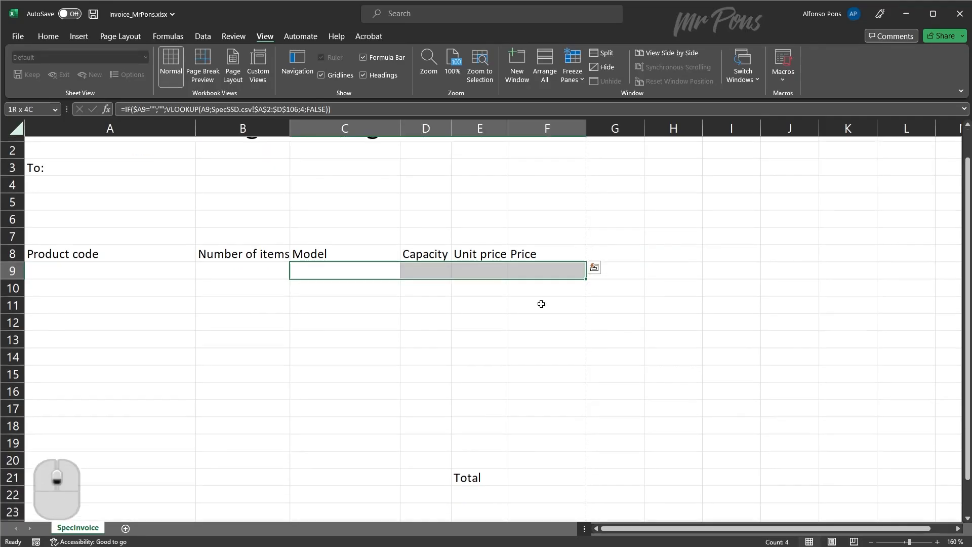
{"action": "left_click_drag", "start_coordinate": [586, 209], "coordinate": [565, 376]}
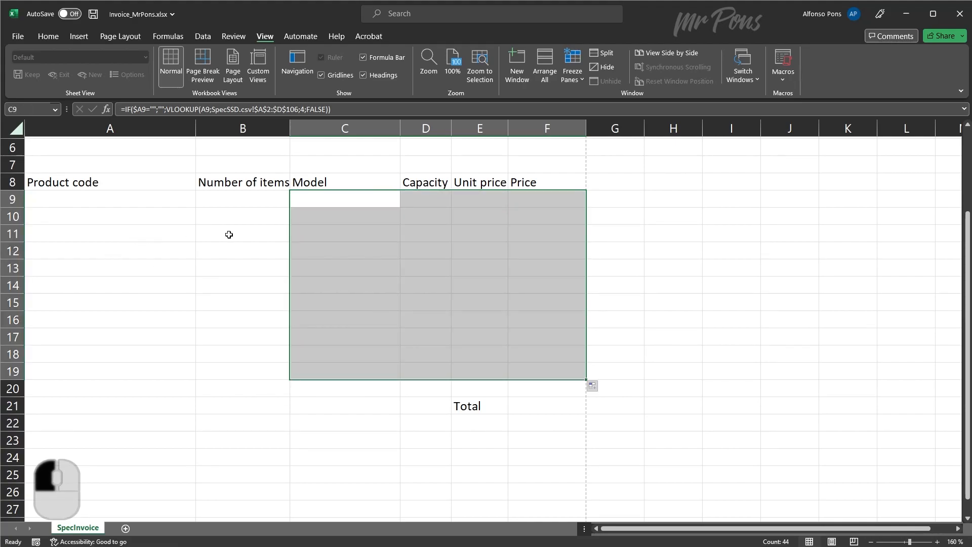
{"action": "left_click", "coordinate": [310, 233]}
Step: Switch to the exam PDF and highlight task 13 about totalling the Price column in F21
{"action": "key", "text": "alt+Tab"}
{"action": "left_click_drag", "start_coordinate": [165, 404], "coordinate": [634, 406]}
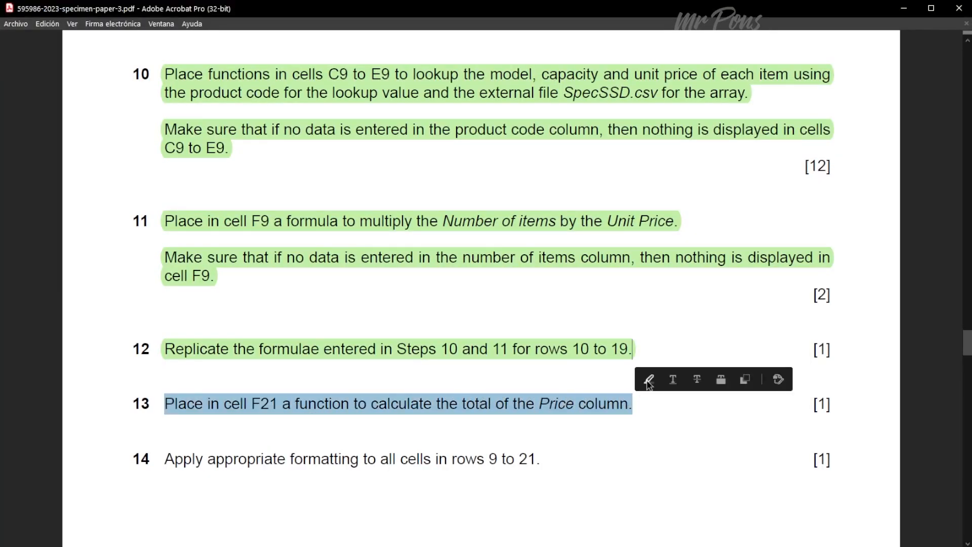
{"action": "left_click", "coordinate": [649, 379]}
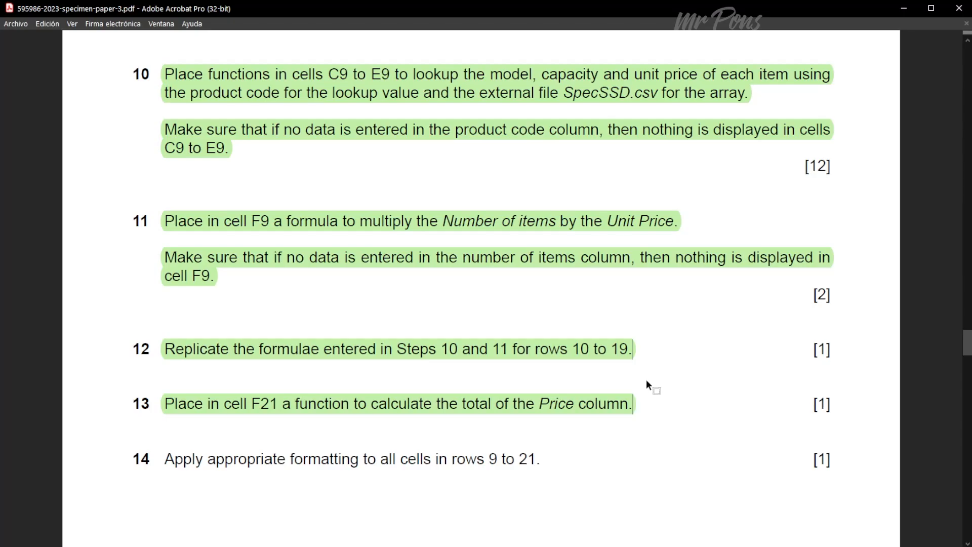
Step: Back in the invoice workbook, enter =SUM(F9:F19) in F21 to total the Price column
{"action": "key", "text": "alt+Tab"}
{"action": "left_click", "coordinate": [537, 402]}
{"action": "type", "text": "="}
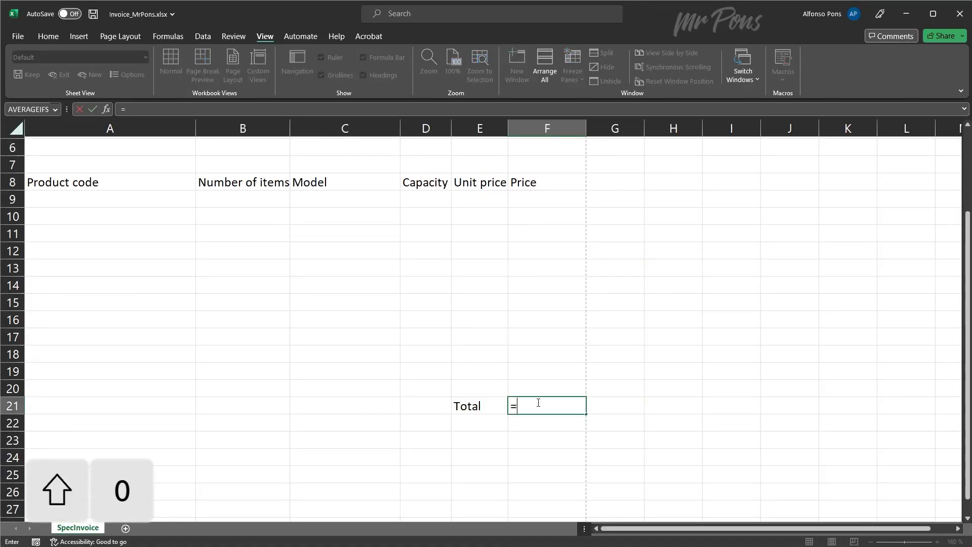
{"action": "type", "text": "SUM("}
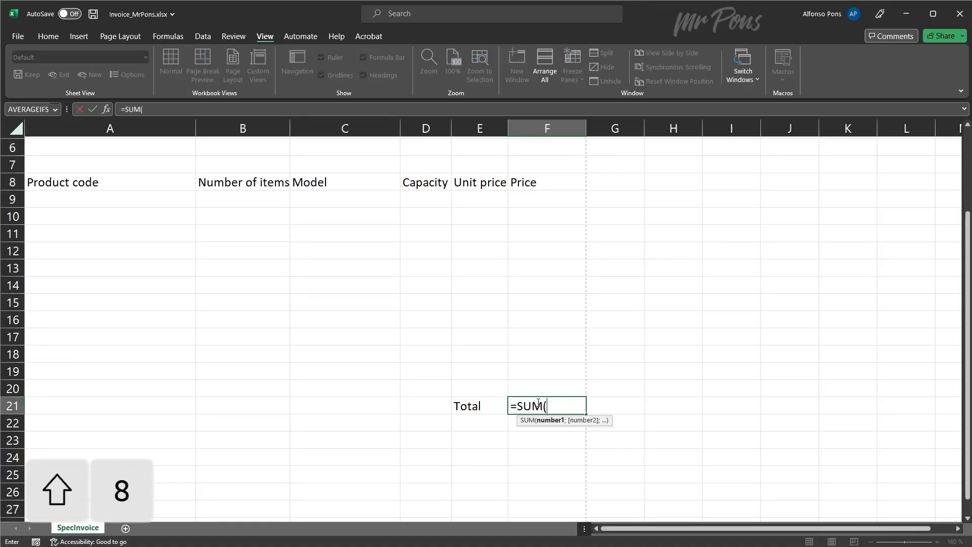
{"action": "key", "text": "Up"}
{"action": "key", "text": "Up"}
{"action": "key", "text": "shift+Up"}
{"action": "key", "text": "shift+Up"}
{"action": "key", "text": "shift+Up"}
{"action": "key", "text": "shift+Up"}
{"action": "key", "text": "shift+Up"}
{"action": "key", "text": "shift+Up"}
{"action": "key", "text": "shift+Up"}
{"action": "key", "text": "shift+Up"}
{"action": "key", "text": "shift+Up"}
{"action": "key", "text": "shift+Up"}
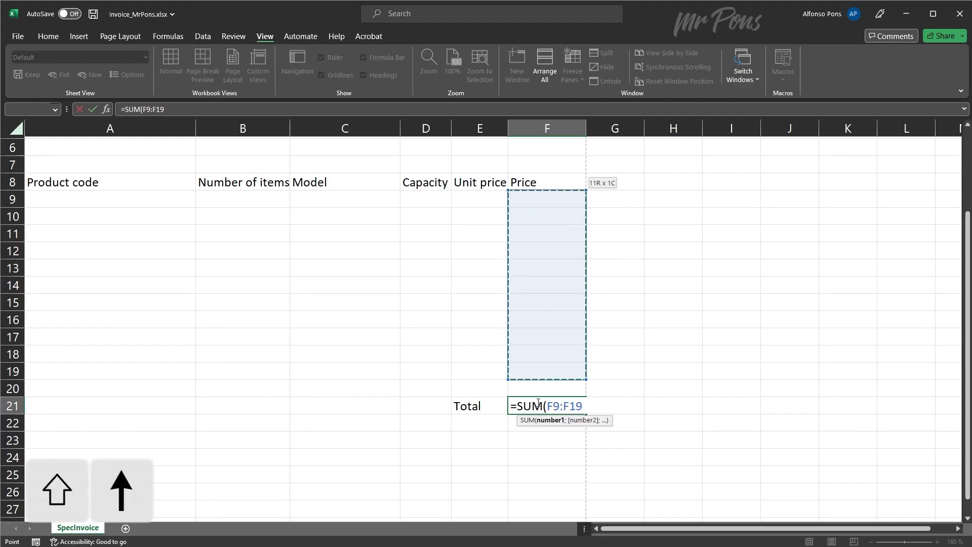
{"action": "type", "text": ")"}
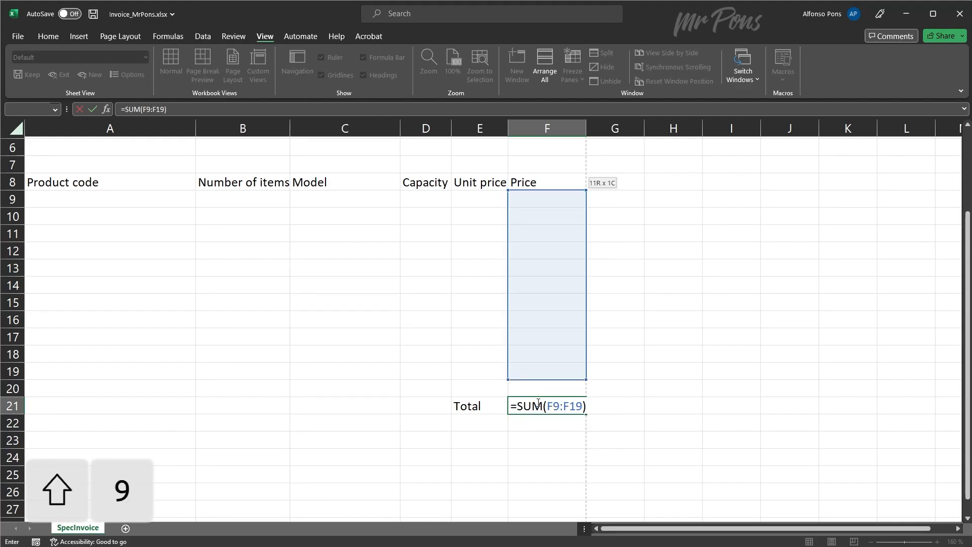
{"action": "key", "text": "Return"}
Step: Switch to the exam PDF and highlight task 14 about formatting all cells in rows 9 to 21
{"action": "key", "text": "alt+Tab"}
{"action": "left_click_drag", "start_coordinate": [165, 378], "coordinate": [543, 381]}
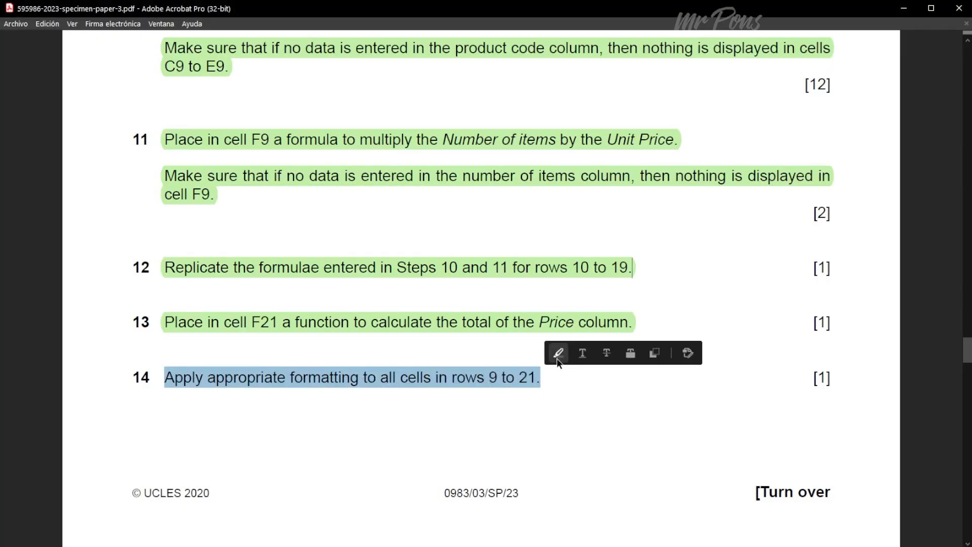
{"action": "left_click", "coordinate": [558, 353]}
Step: Highlight the sentence in the Task 3 introduction requiring prices in euros to 2 decimal places
{"action": "scroll", "coordinate": [591, 348], "scroll_direction": "up", "scroll_amount": 6}
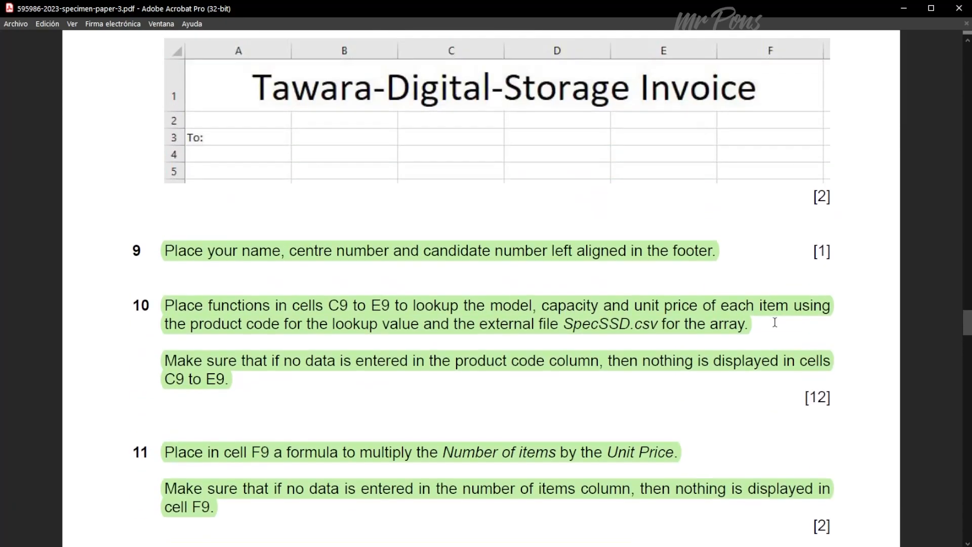
{"action": "scroll", "coordinate": [327, 182], "scroll_direction": "up", "scroll_amount": 6}
{"action": "left_click_drag", "start_coordinate": [367, 175], "coordinate": [812, 176]}
{"action": "left_click", "coordinate": [820, 144]}
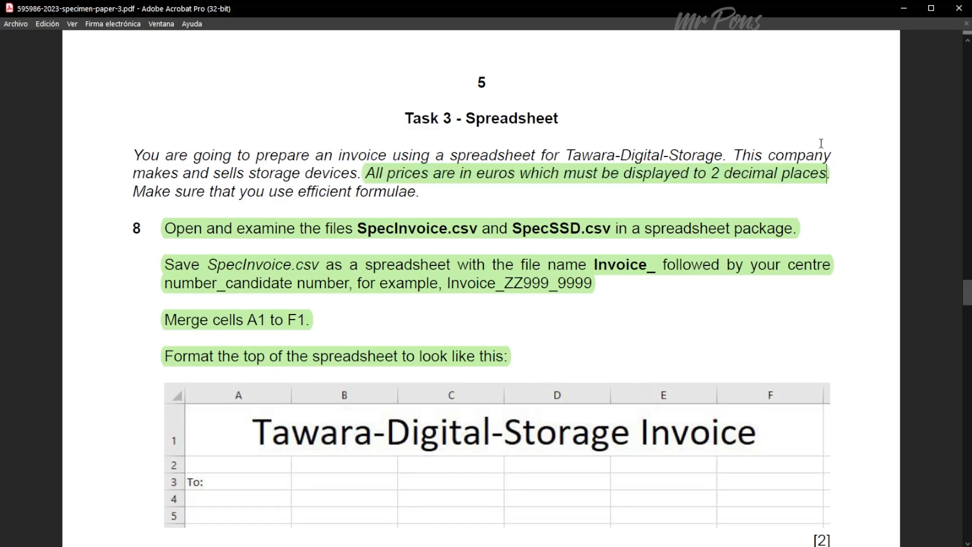
Step: In the invoice workbook, format E9:F19 and F21 as Currency with the € symbol and 2 decimal places
{"action": "key", "text": "alt+Tab"}
{"action": "left_click_drag", "start_coordinate": [483, 200], "coordinate": [544, 372]}
{"action": "left_click", "coordinate": [536, 403], "text": "ctrl"}
{"action": "right_click", "coordinate": [527, 347]}
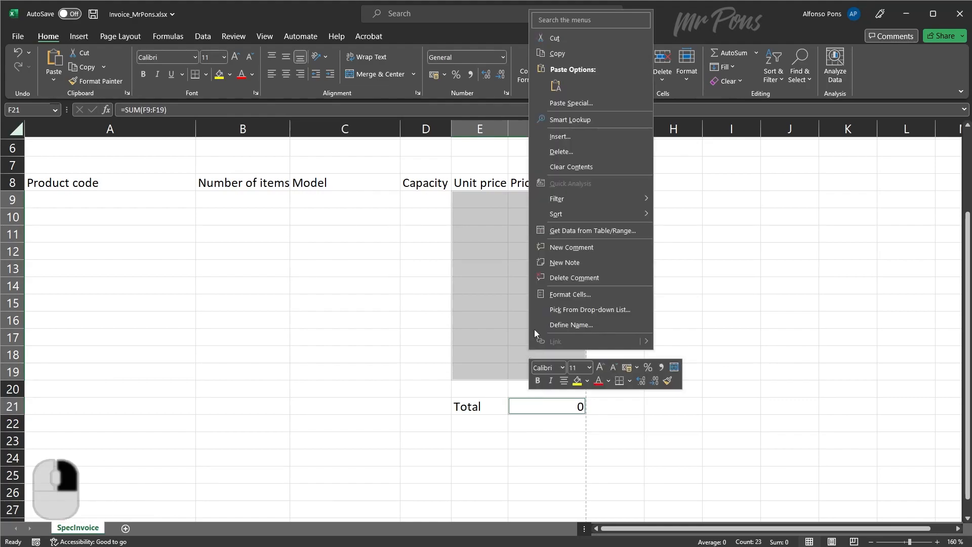
{"action": "left_click", "coordinate": [572, 294]}
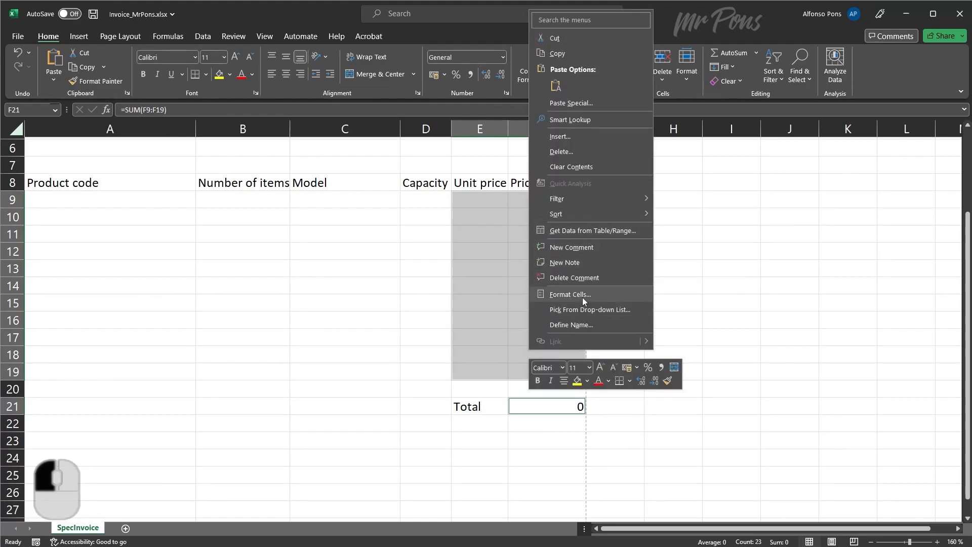
{"action": "left_click", "coordinate": [488, 217]}
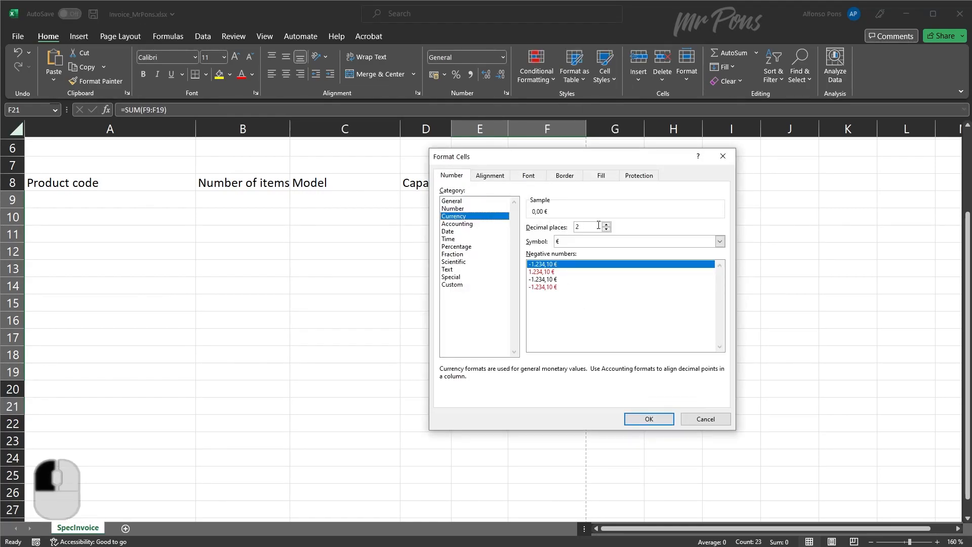
{"action": "left_click", "coordinate": [650, 419]}
Step: Switch to the exam PDF and highlight task 15 and its bullet points about printing the spreadsheet with formulae
{"action": "key", "text": "alt+Tab"}
{"action": "left_click_drag", "start_coordinate": [165, 100], "coordinate": [482, 215]}
{"action": "left_click", "coordinate": [496, 192]}
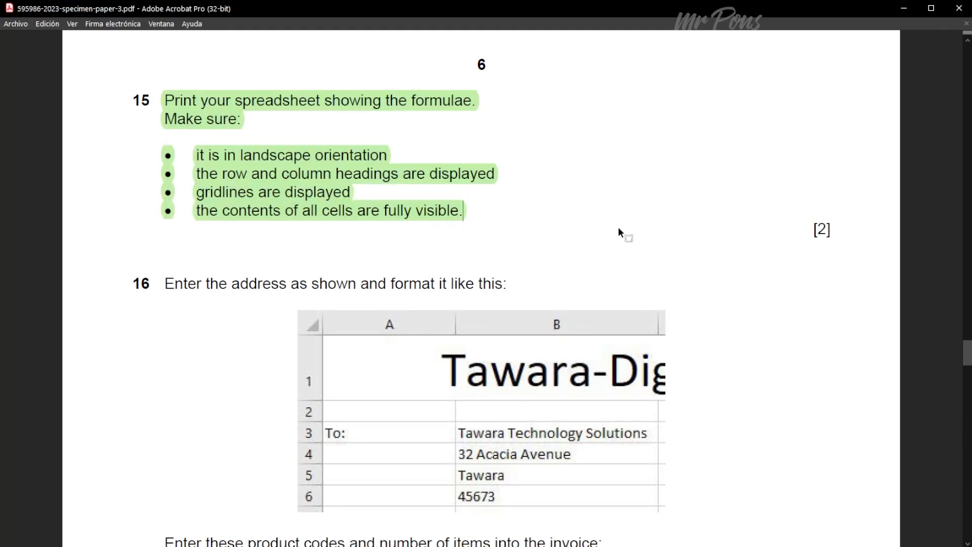
Step: Return to the invoice workbook and turn on Show Formulas for the sheet
{"action": "key", "text": "alt+Tab"}
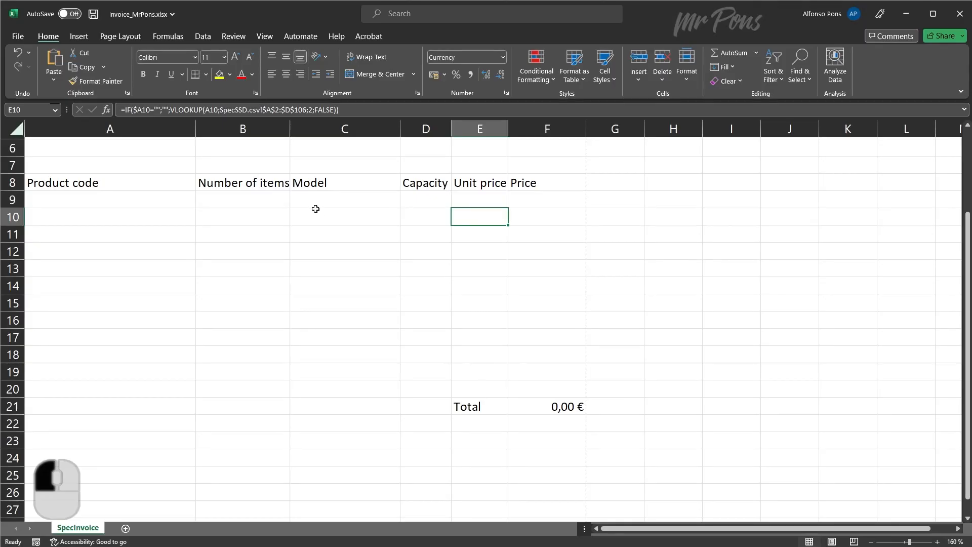
{"action": "left_click", "coordinate": [172, 36]}
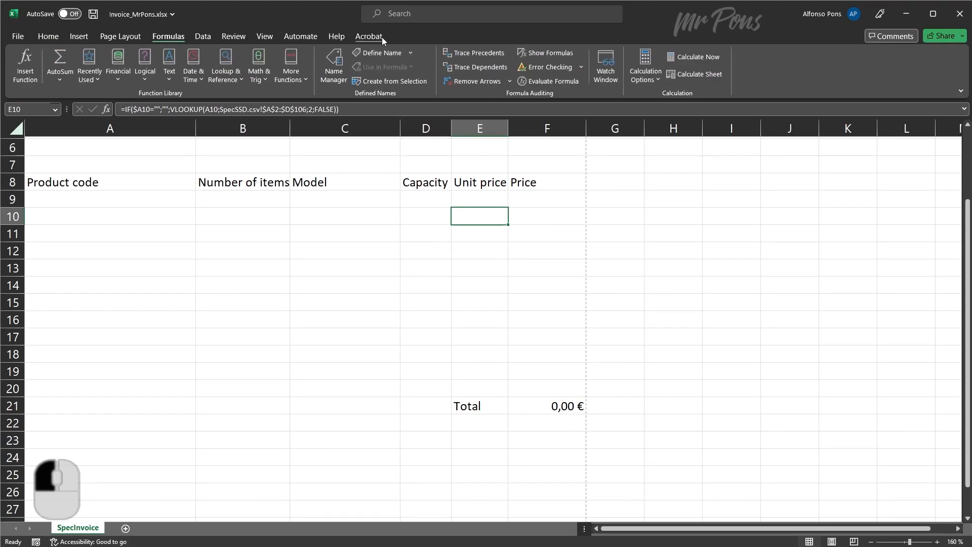
{"action": "left_click", "coordinate": [551, 53]}
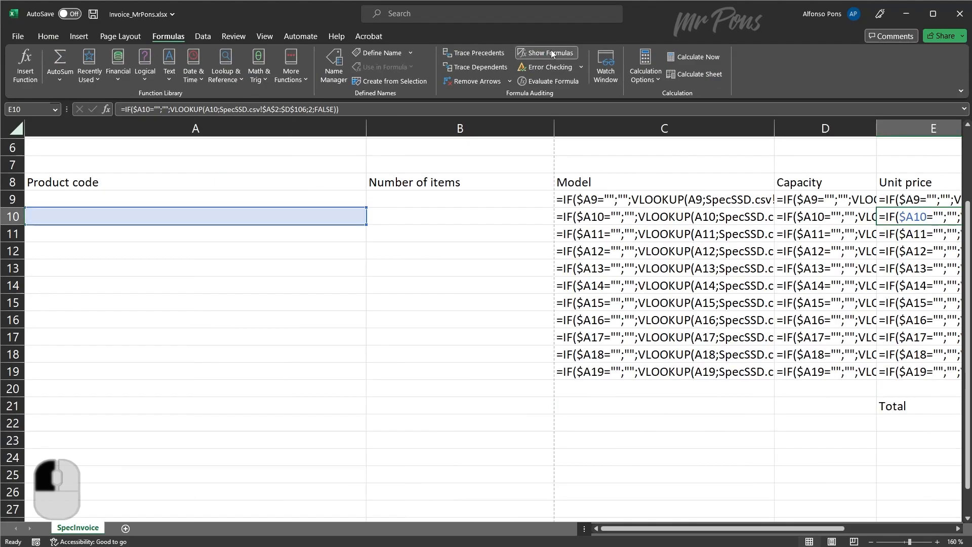
Step: Autofit all columns of the sheet to their contents and check that every formula is fully visible
{"action": "left_click", "coordinate": [17, 128]}
{"action": "double_click", "coordinate": [374, 127]}
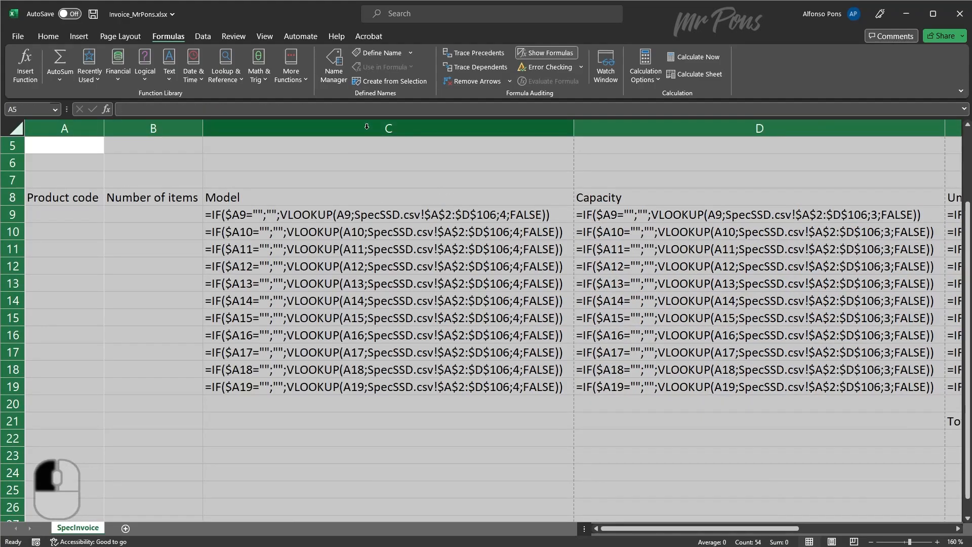
{"action": "scroll", "coordinate": [565, 245], "scroll_direction": "up", "scroll_amount": 2}
{"action": "left_click", "coordinate": [566, 245]}
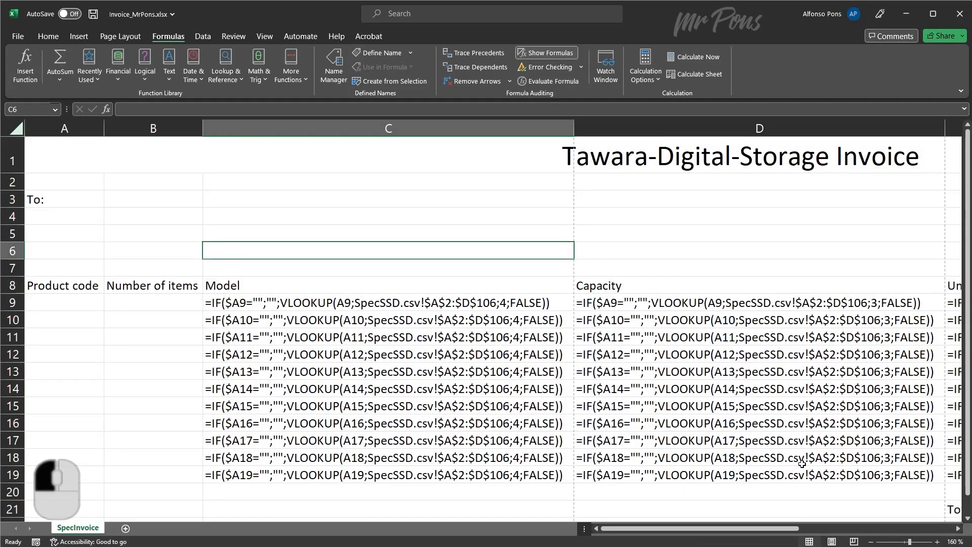
{"action": "scroll", "coordinate": [868, 541], "scroll_direction": "down", "scroll_amount": 6}
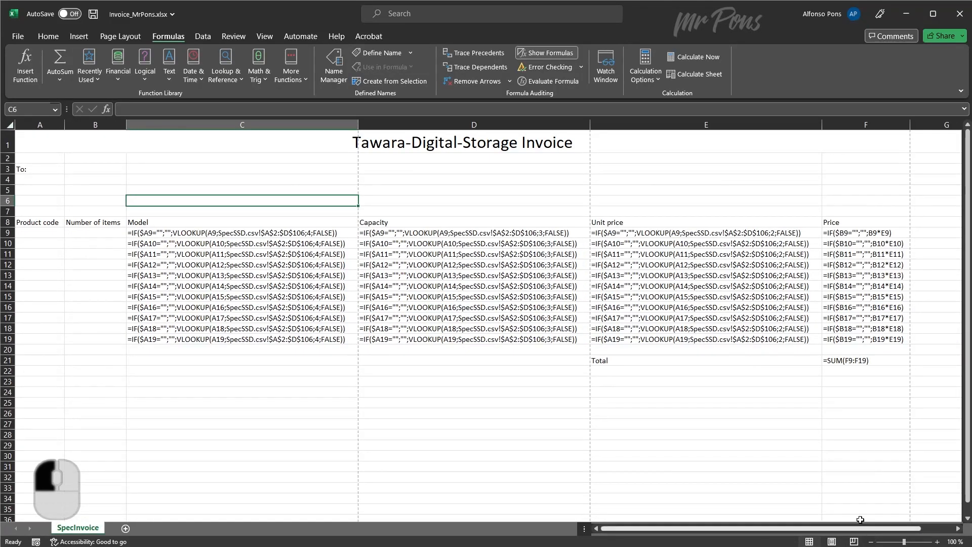
{"action": "scroll", "coordinate": [829, 465], "scroll_direction": "down", "scroll_amount": 1}
{"action": "scroll", "coordinate": [828, 465], "scroll_direction": "up", "scroll_amount": 1}
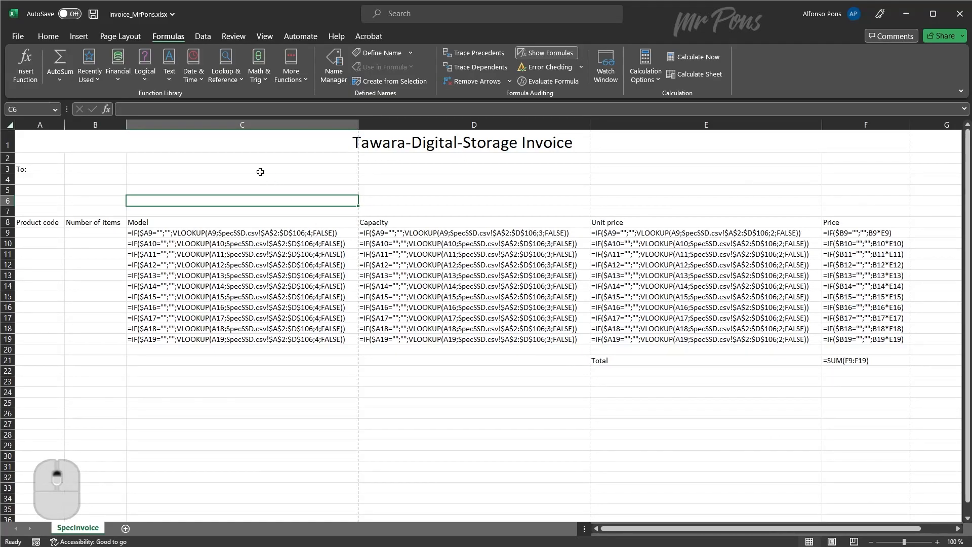
Step: Open the print settings for the formula view and set the page to Landscape Orientation
{"action": "left_click", "coordinate": [18, 36]}
{"action": "left_click", "coordinate": [32, 237]}
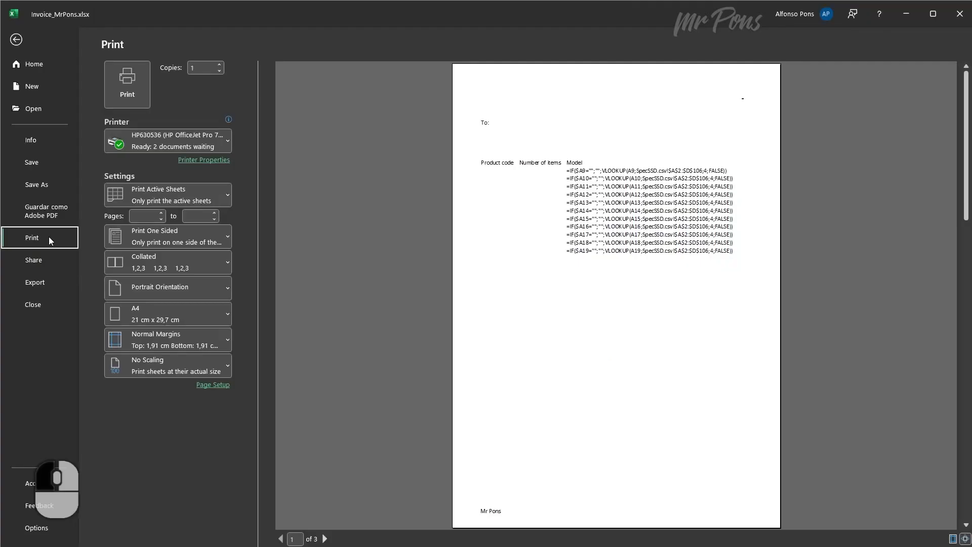
{"action": "left_click", "coordinate": [159, 290]}
{"action": "left_click", "coordinate": [172, 346]}
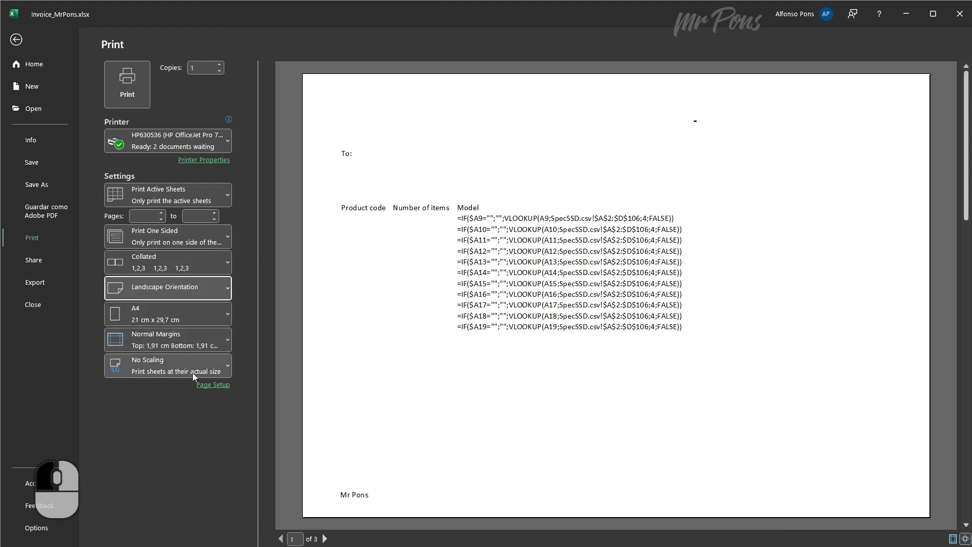
Step: Turn on printing of gridlines and row and column headings, and check every page of the print preview
{"action": "left_click", "coordinate": [202, 388]}
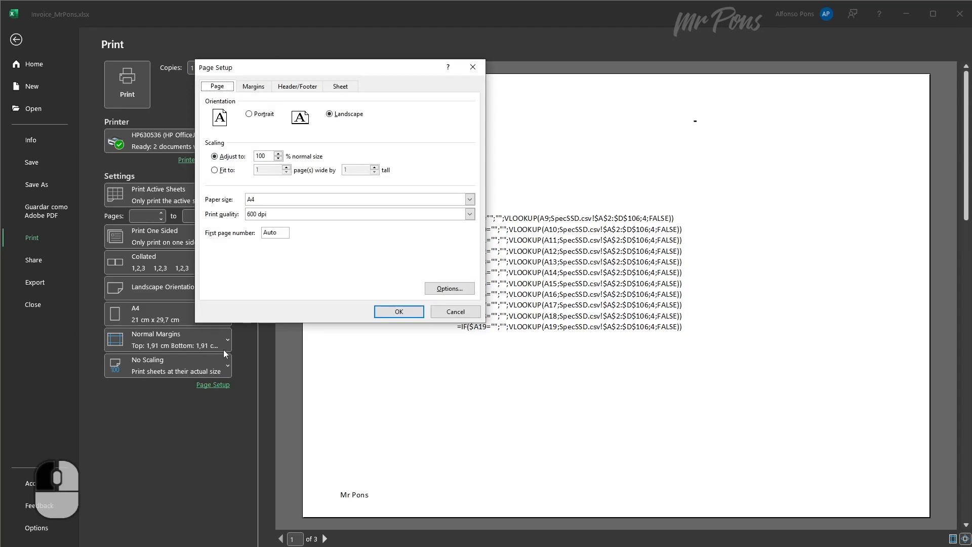
{"action": "left_click", "coordinate": [339, 85]}
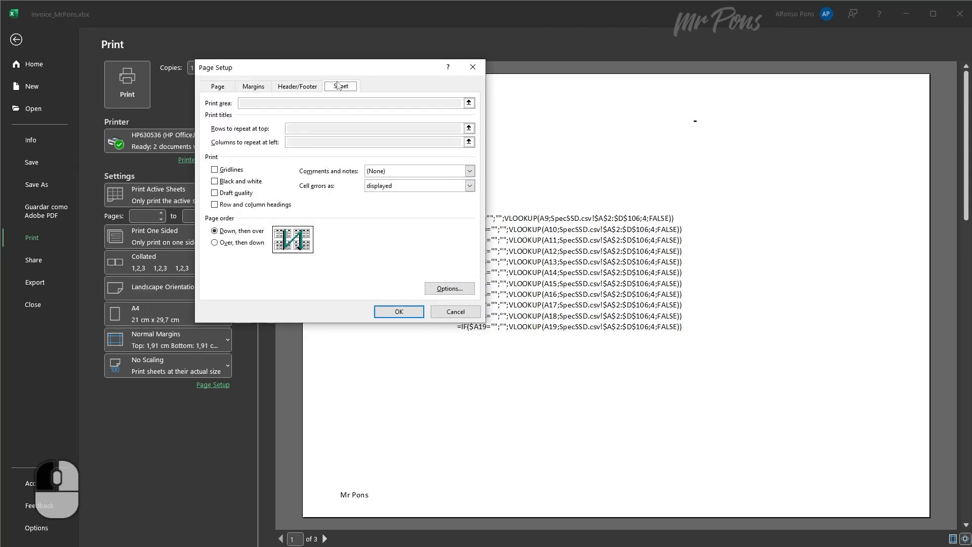
{"action": "left_click", "coordinate": [232, 172]}
{"action": "left_click", "coordinate": [241, 206]}
{"action": "left_click", "coordinate": [385, 312]}
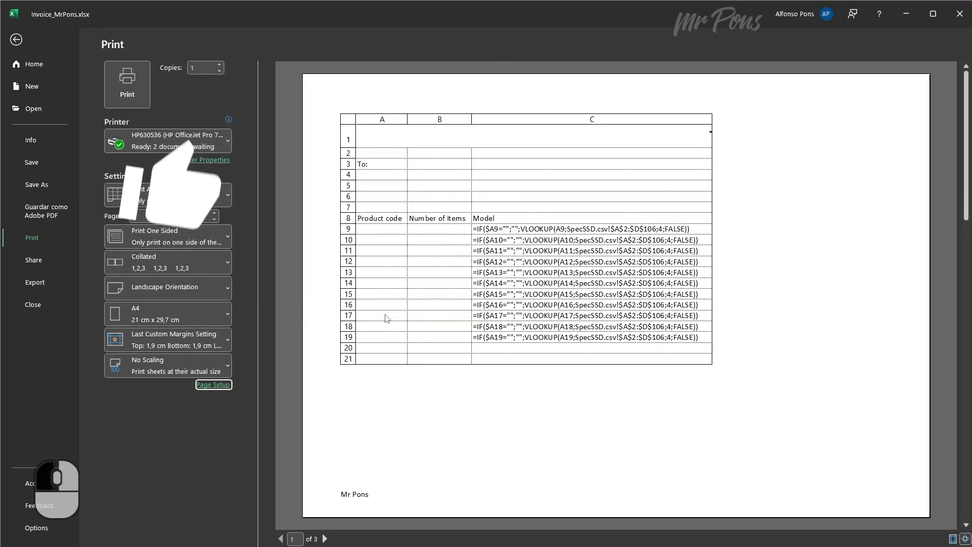
{"action": "left_click", "coordinate": [326, 538]}
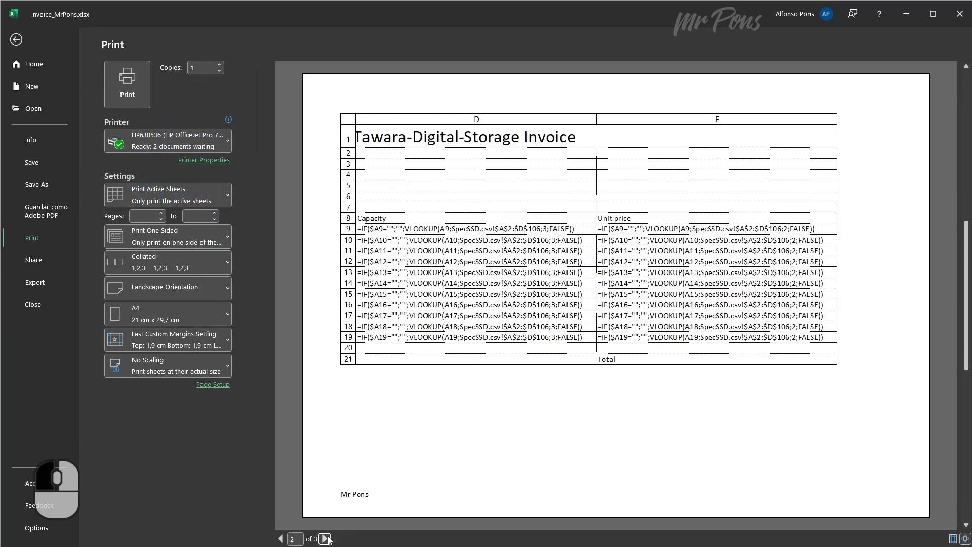
{"action": "left_click", "coordinate": [325, 538]}
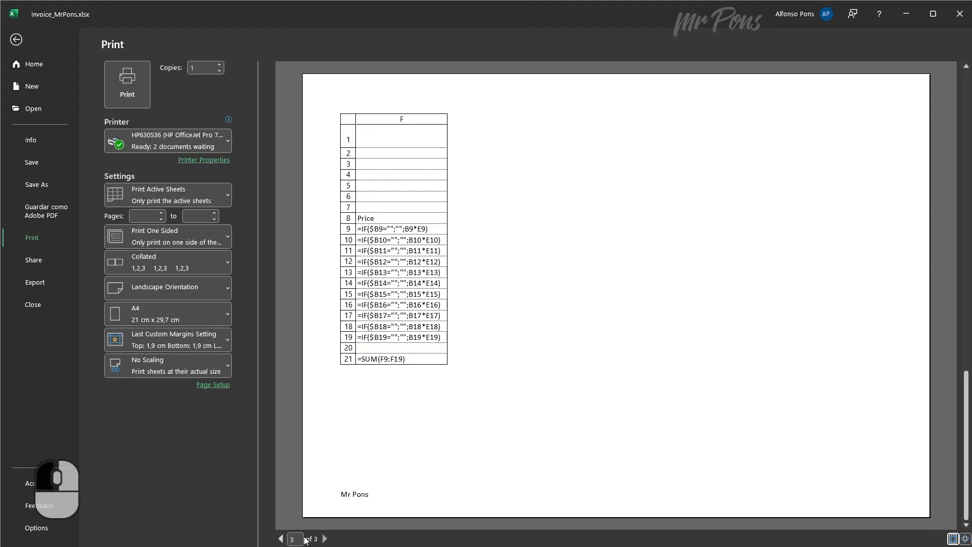
Step: Switch to the exam PDF and highlight task 16's instructions on entering the address, product codes and number of items
{"action": "left_click_drag", "start_coordinate": [165, 78], "coordinate": [508, 76]}
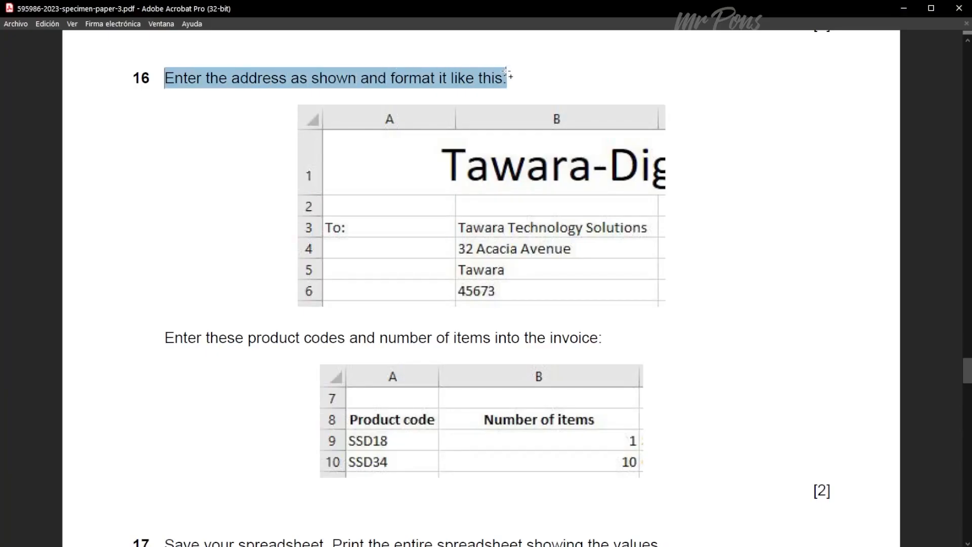
{"action": "left_click", "coordinate": [521, 55]}
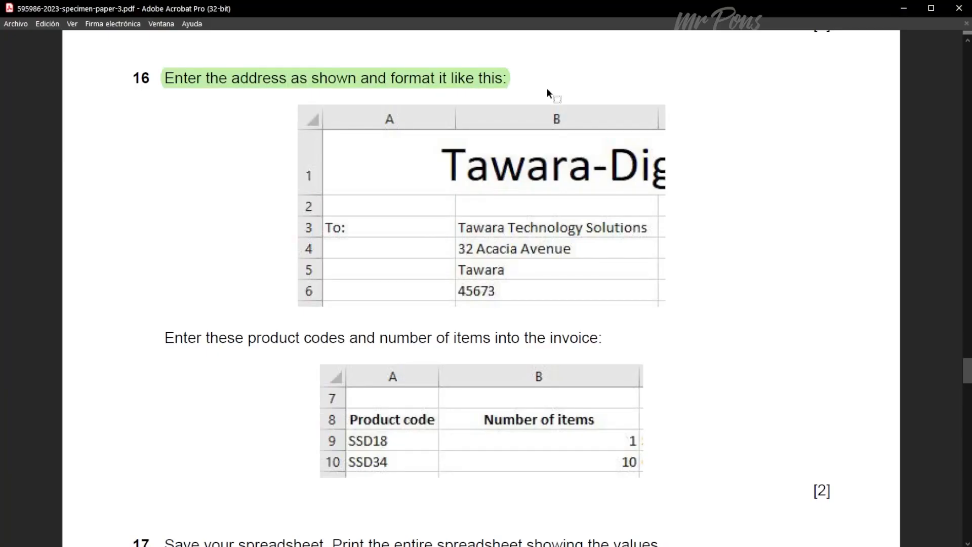
{"action": "left_click_drag", "start_coordinate": [162, 337], "coordinate": [604, 339]}
{"action": "left_click", "coordinate": [620, 317]}
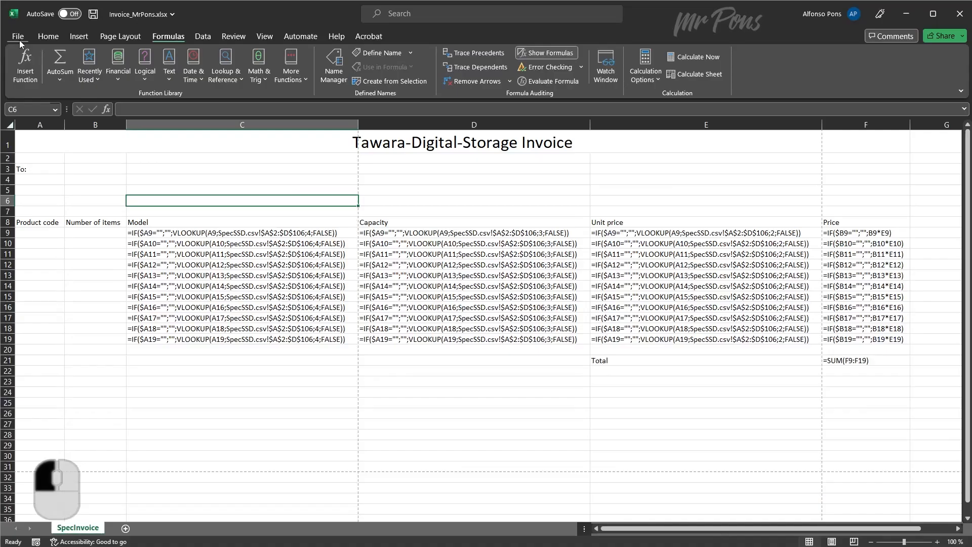
Step: In the invoice workbook, turn off Show Formulas and autofit all columns of the sheet to their contents
{"action": "left_click", "coordinate": [547, 52]}
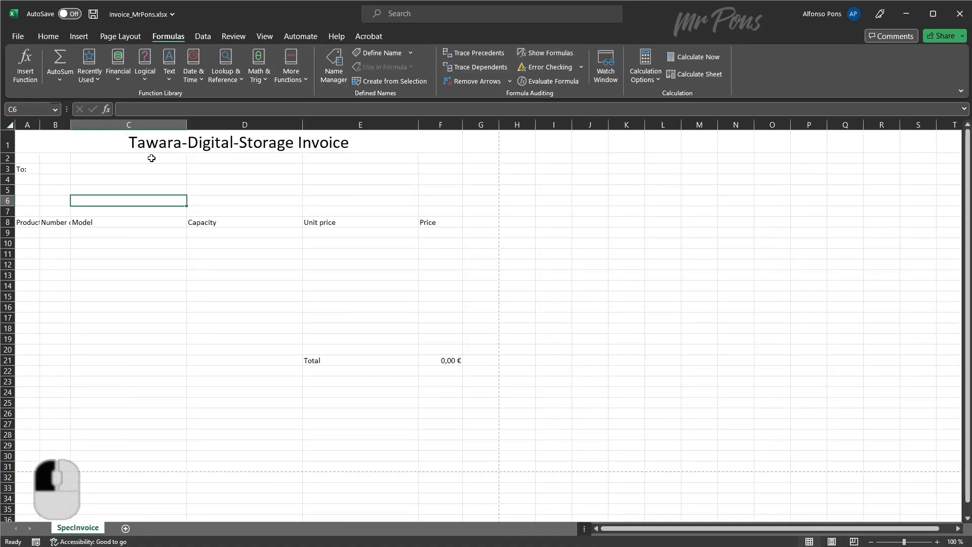
{"action": "left_click", "coordinate": [11, 125]}
{"action": "double_click", "coordinate": [39, 125]}
{"action": "left_click", "coordinate": [160, 264]}
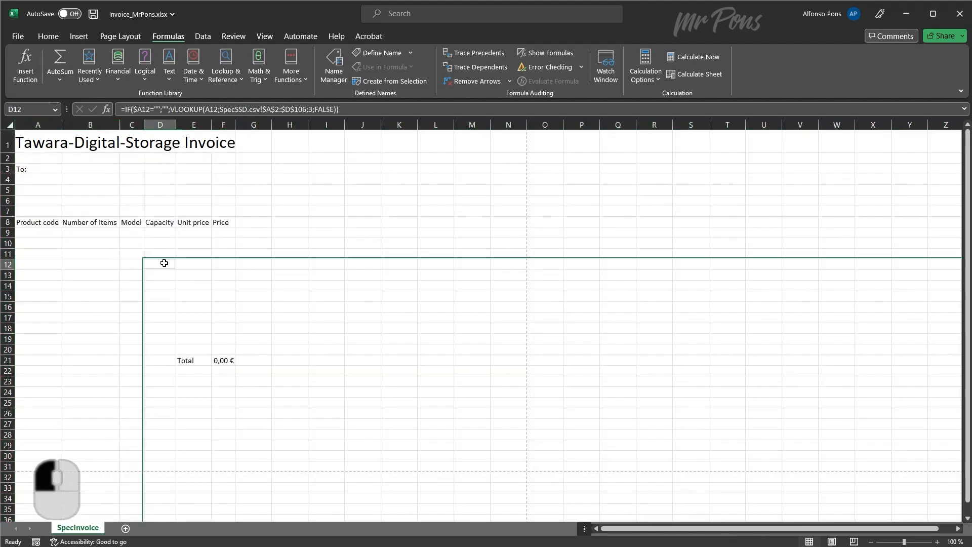
Step: Widen the Product code and Number of items columns, with the sheet zoomed to 150%
{"action": "left_click_drag", "start_coordinate": [61, 125], "coordinate": [121, 125]}
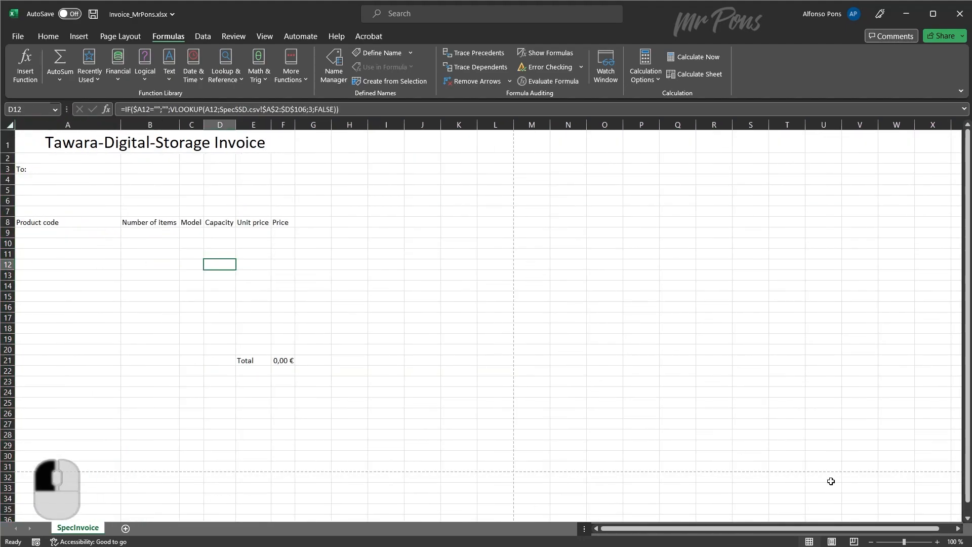
{"action": "left_click", "coordinate": [938, 542]}
{"action": "left_click", "coordinate": [937, 542]}
{"action": "left_click", "coordinate": [937, 542]}
{"action": "left_click", "coordinate": [937, 542]}
{"action": "left_click", "coordinate": [938, 542]}
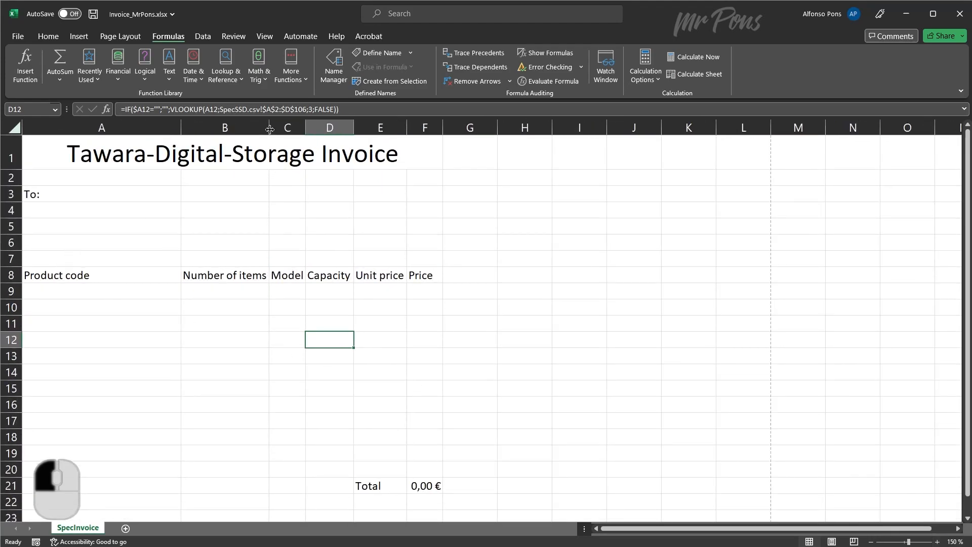
{"action": "left_click_drag", "start_coordinate": [269, 127], "coordinate": [338, 127]}
Step: Enter the company name Tawara Technology Solutions in B3 and the remaining address lines from task 16 in B4:B6
{"action": "left_click", "coordinate": [244, 195]}
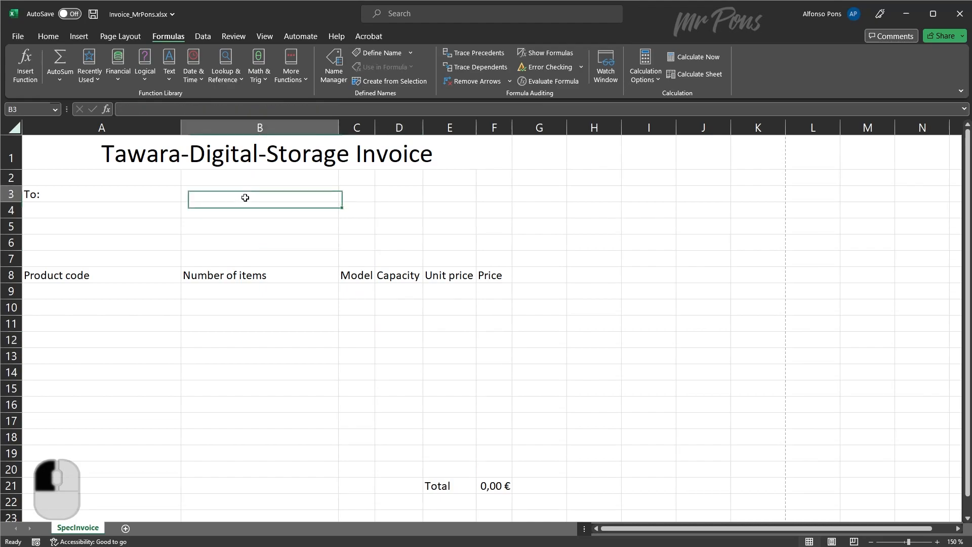
{"action": "type", "text": "Tawara Technology South"}
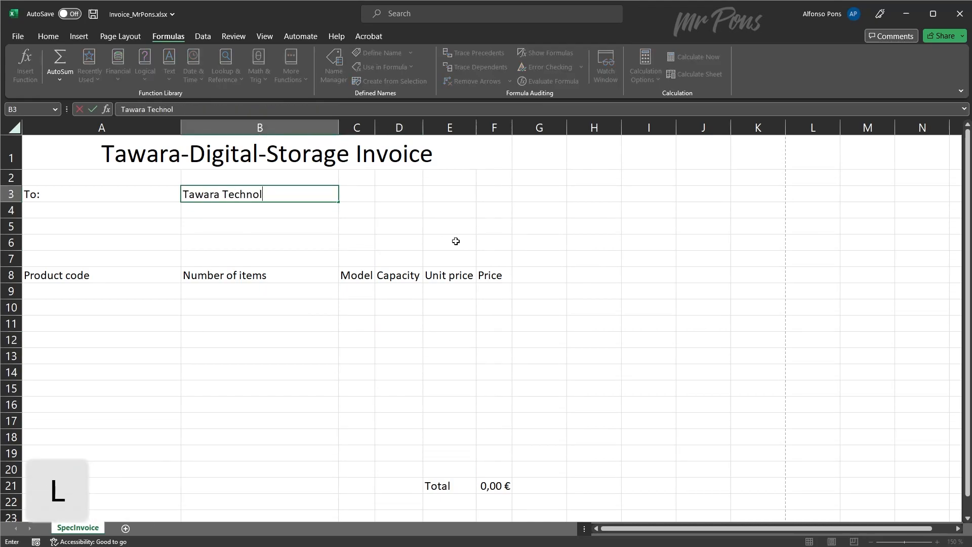
{"action": "key", "text": "BackSpace"}
{"action": "key", "text": "BackSpace"}
{"action": "key", "text": "BackSpace"}
{"action": "type", "text": "lutions"}
{"action": "key", "text": "Return"}
{"action": "type", "text": "32 Acacia Avenue"}
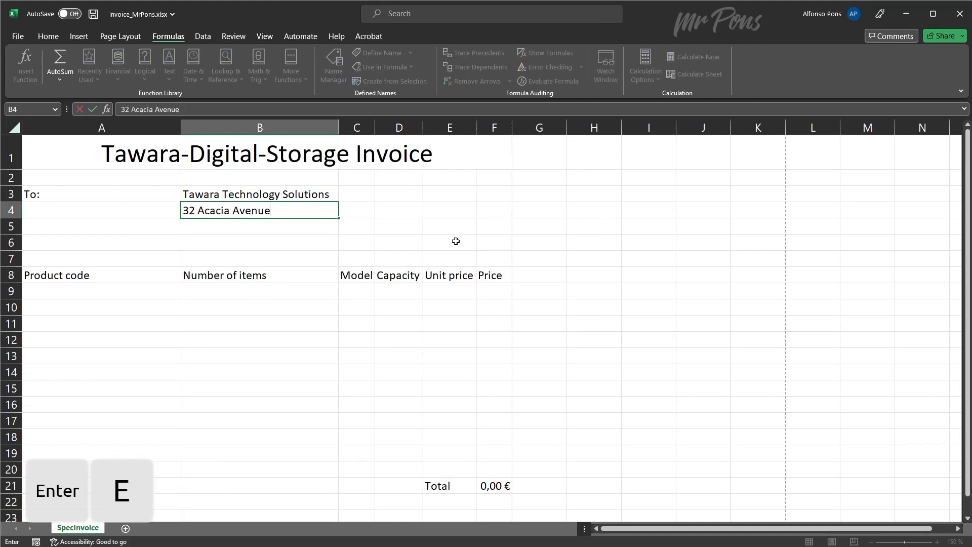
{"action": "key", "text": "Return"}
{"action": "type", "text": "Tawara"}
{"action": "key", "text": "Return"}
{"action": "type", "text": "45673"}
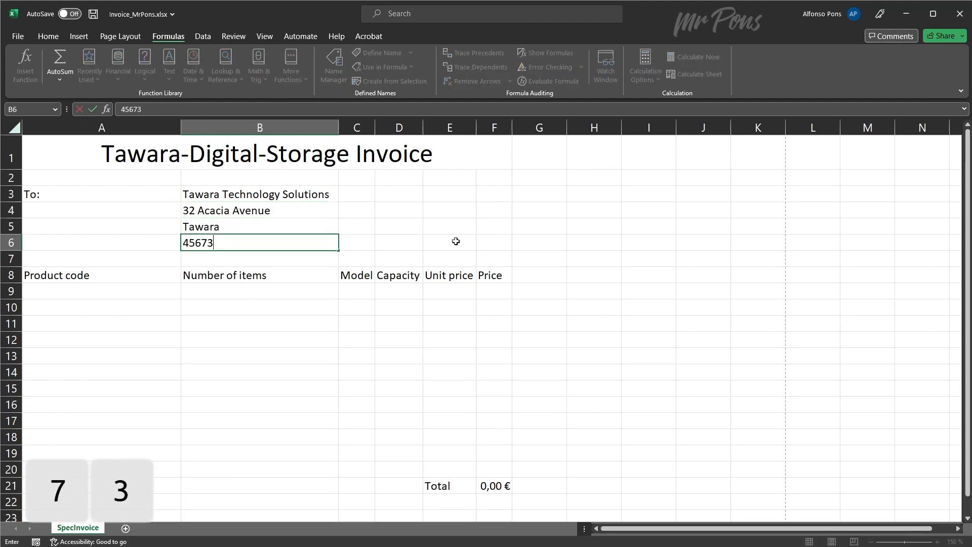
{"action": "key", "text": "Return"}
Step: Left-align the postcode in cell B6 to match the other address lines
{"action": "key", "text": "Up"}
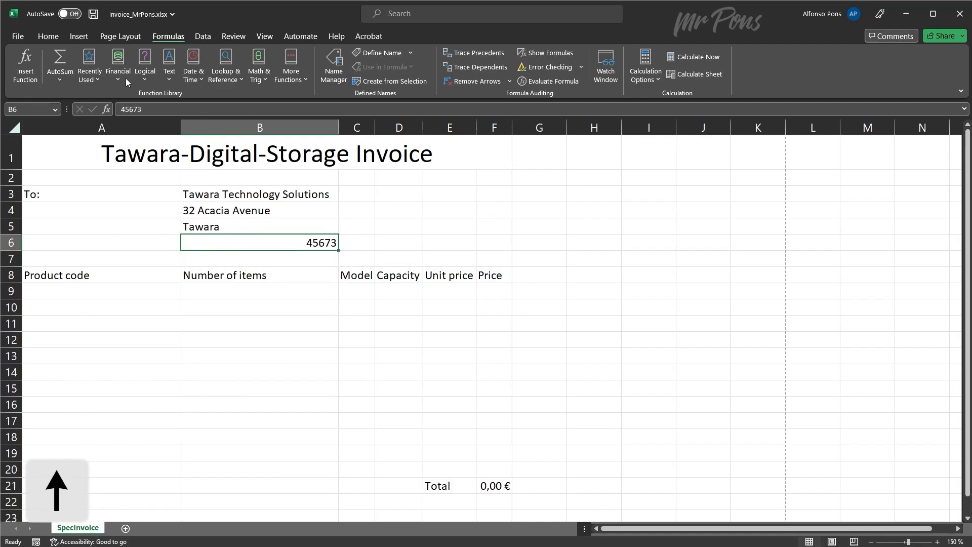
{"action": "left_click", "coordinate": [48, 36]}
{"action": "left_click", "coordinate": [271, 75]}
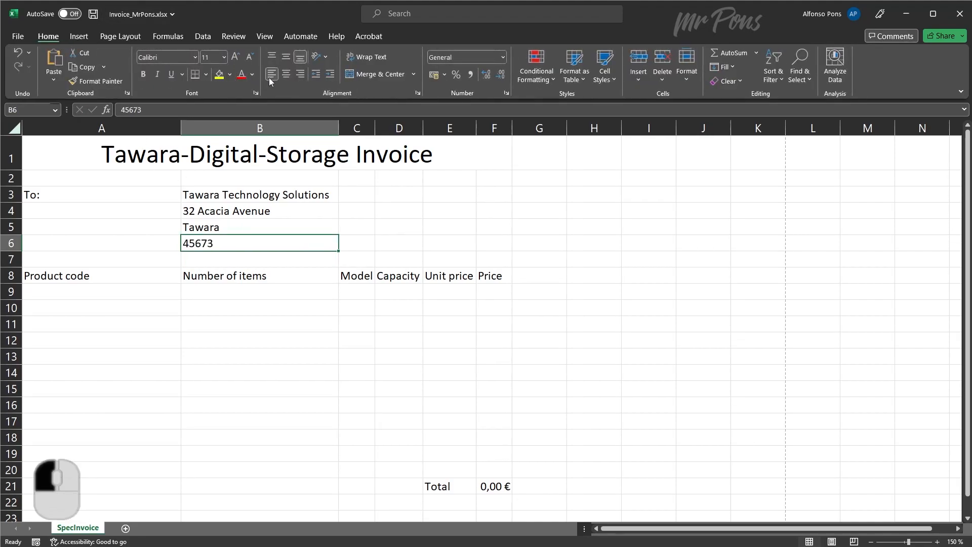
Step: Fill row 9 of the invoice with product code SSD18 and 1 item
{"action": "left_click", "coordinate": [99, 290]}
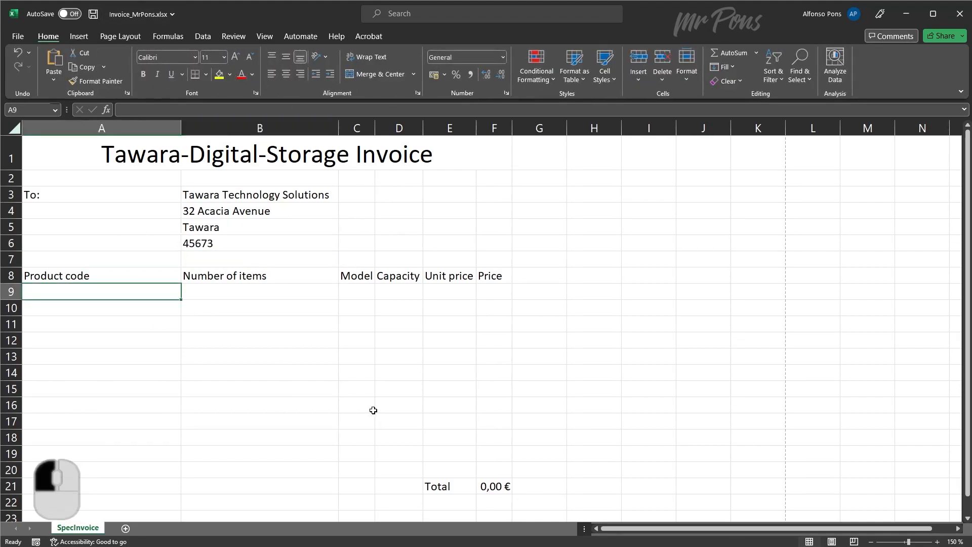
{"action": "type", "text": "SSD18"}
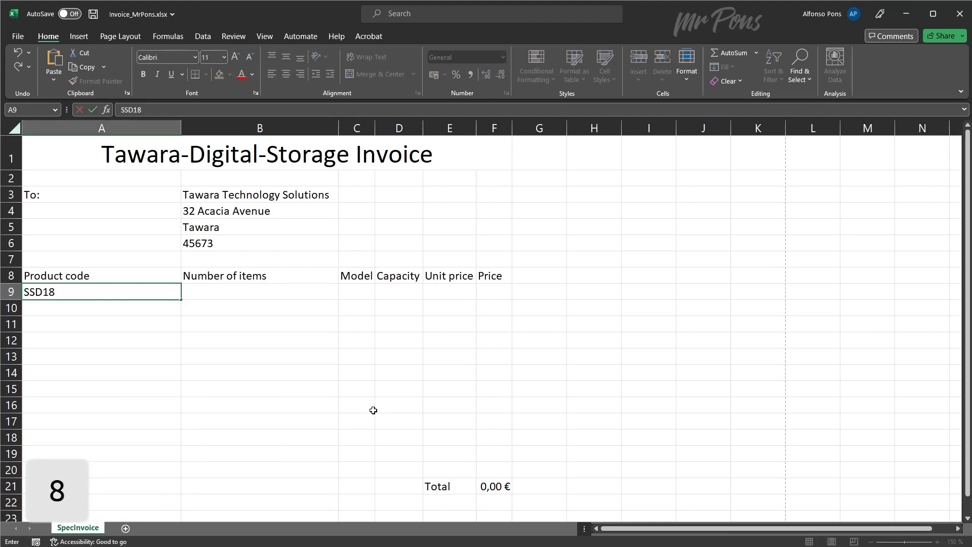
{"action": "key", "text": "Return"}
{"action": "key", "text": "Right"}
{"action": "key", "text": "Up"}
{"action": "type", "text": "1"}
{"action": "key", "text": "Down"}
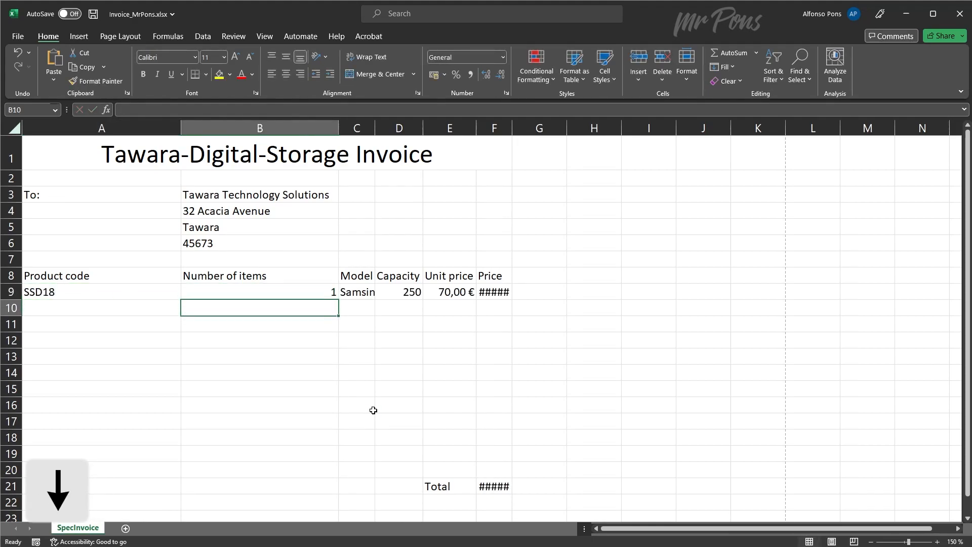
Step: Fill row 10 of the invoice with product code SSD34 and 10 items
{"action": "key", "text": "Left"}
{"action": "type", "text": "SSD34"}
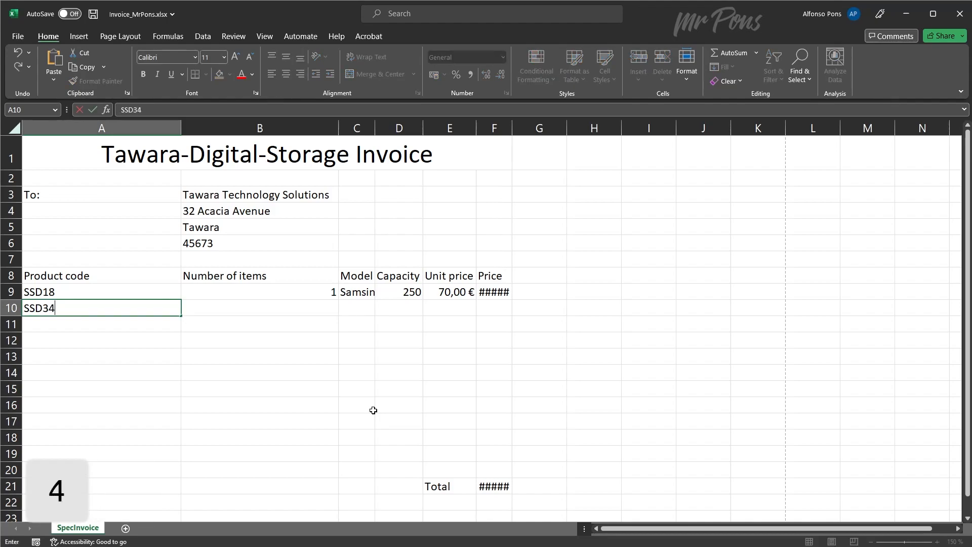
{"action": "key", "text": "Return"}
{"action": "key", "text": "Right"}
{"action": "key", "text": "Up"}
{"action": "type", "text": "10"}
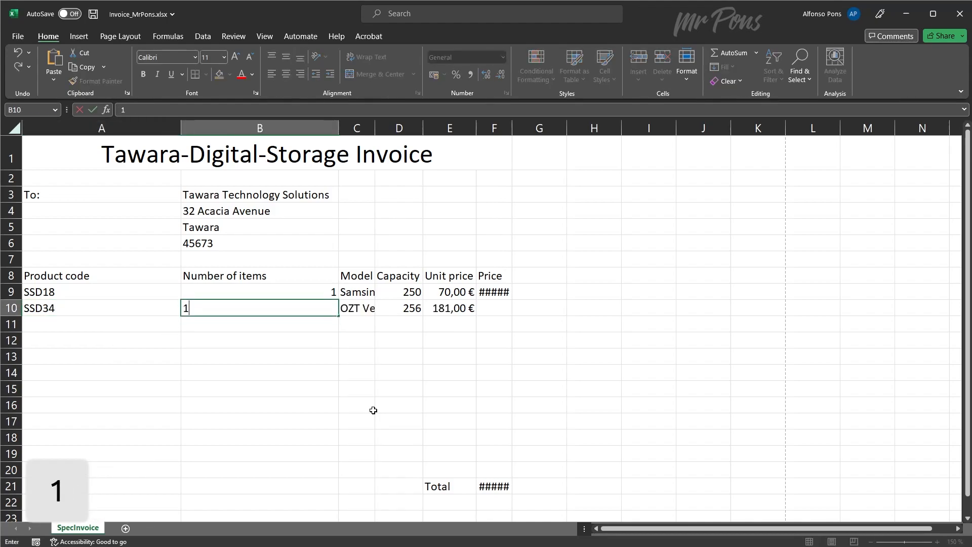
{"action": "key", "text": "Return"}
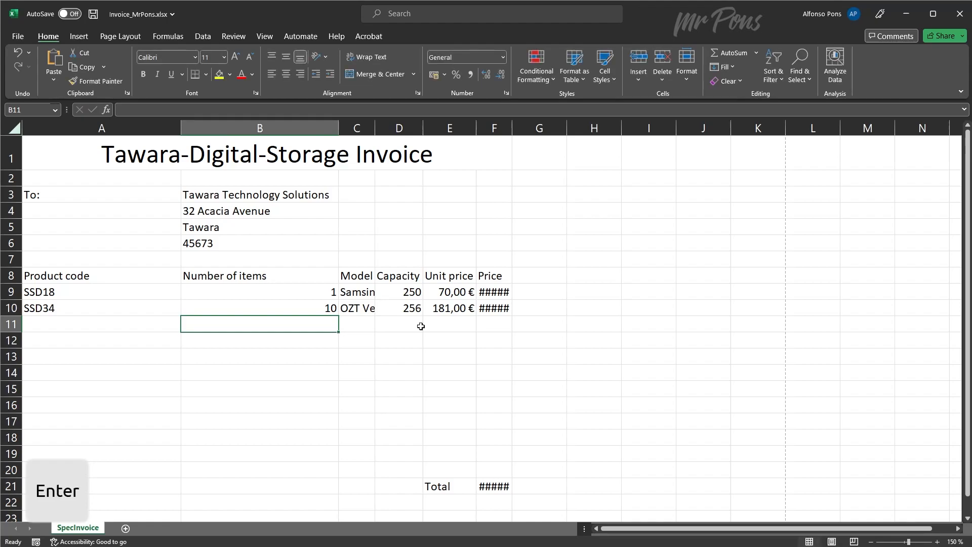
Step: Widen the Model, Capacity, Unit price and Price columns so that all their contents are fully visible
{"action": "double_click", "coordinate": [375, 128]}
{"action": "left_click_drag", "start_coordinate": [428, 127], "coordinate": [434, 127]}
{"action": "left_click_drag", "start_coordinate": [537, 124], "coordinate": [561, 125]}
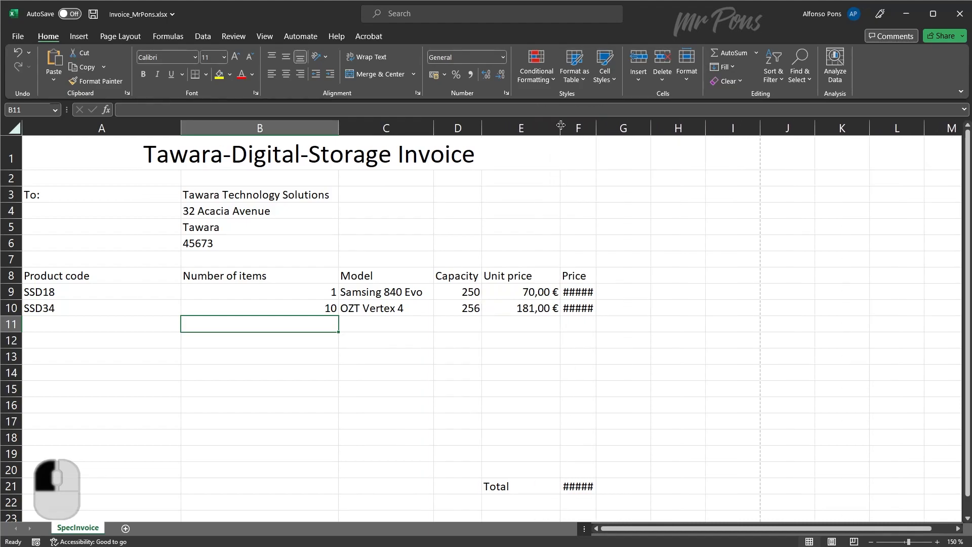
{"action": "left_click_drag", "start_coordinate": [596, 126], "coordinate": [631, 123]}
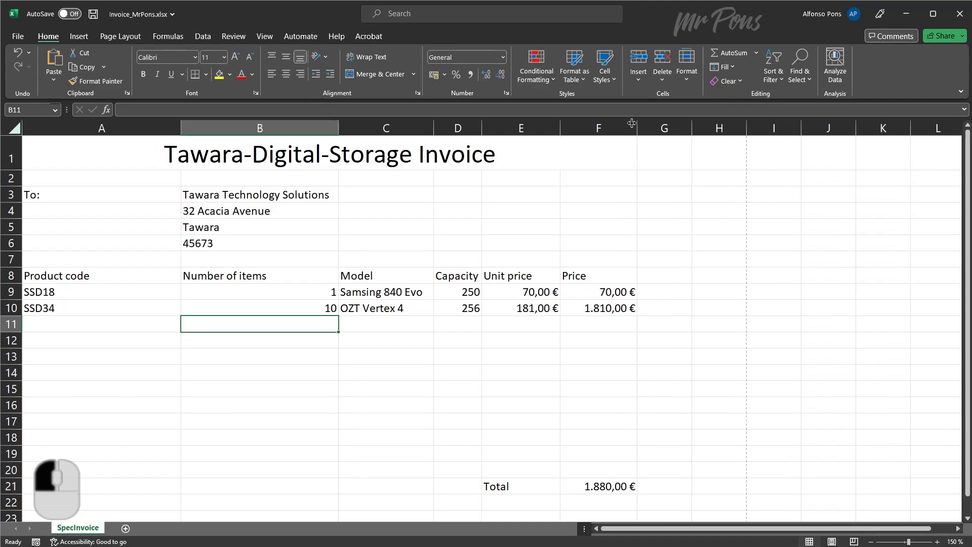
{"action": "scroll", "coordinate": [562, 133], "scroll_direction": "down", "scroll_amount": 1}
{"action": "left_click_drag", "start_coordinate": [561, 133], "coordinate": [571, 129]}
{"action": "left_click_drag", "start_coordinate": [481, 128], "coordinate": [486, 128]}
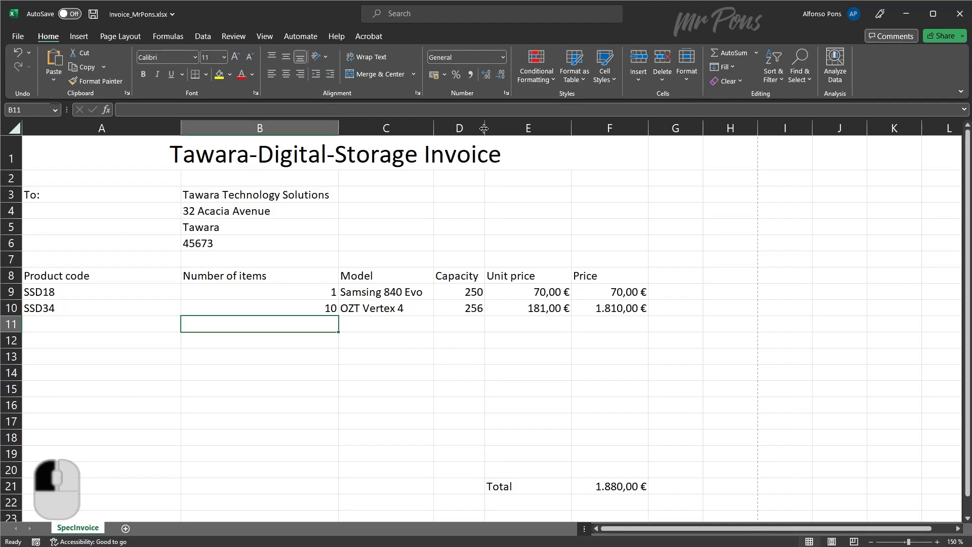
{"action": "left_click", "coordinate": [457, 127]}
{"action": "left_click_drag", "start_coordinate": [434, 128], "coordinate": [445, 126]}
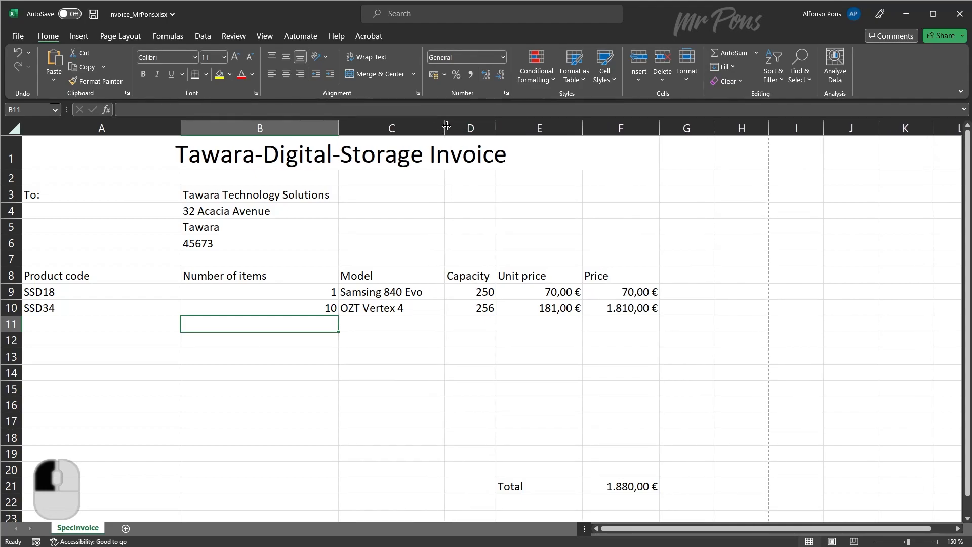
Step: Switch to the exam PDF and highlight task 17 and its bullet points about saving and printing the values
{"action": "key", "text": "alt+Tab"}
{"action": "mouse_move", "coordinate": [165, 214]}
{"action": "left_mouse_down"}
{"action": "mouse_move", "coordinate": [433, 307]}
{"action": "mouse_move", "coordinate": [497, 344]}
{"action": "left_mouse_up"}
{"action": "left_click", "coordinate": [508, 320]}
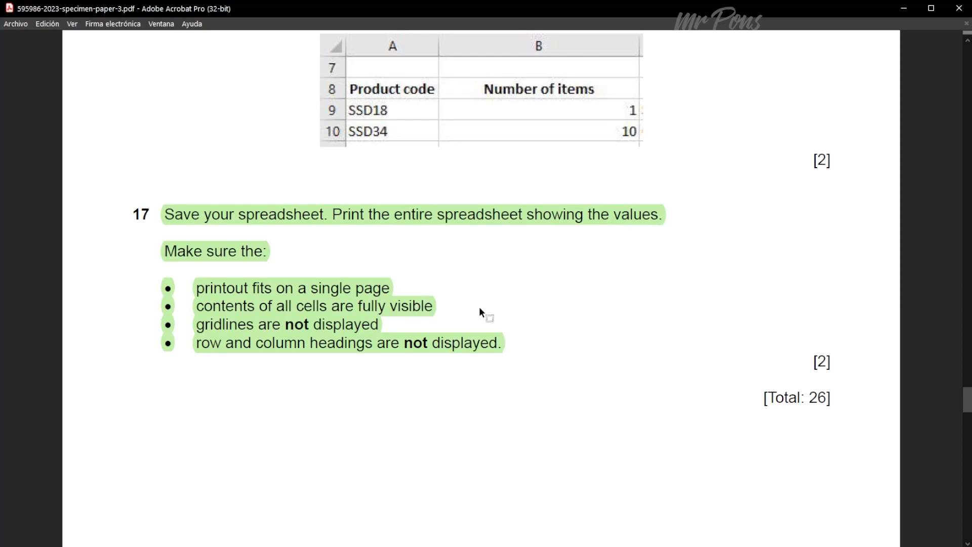
Step: In the invoice workbook's page setup, turn off printing of gridlines and row and column headings
{"action": "key", "text": "alt+Tab"}
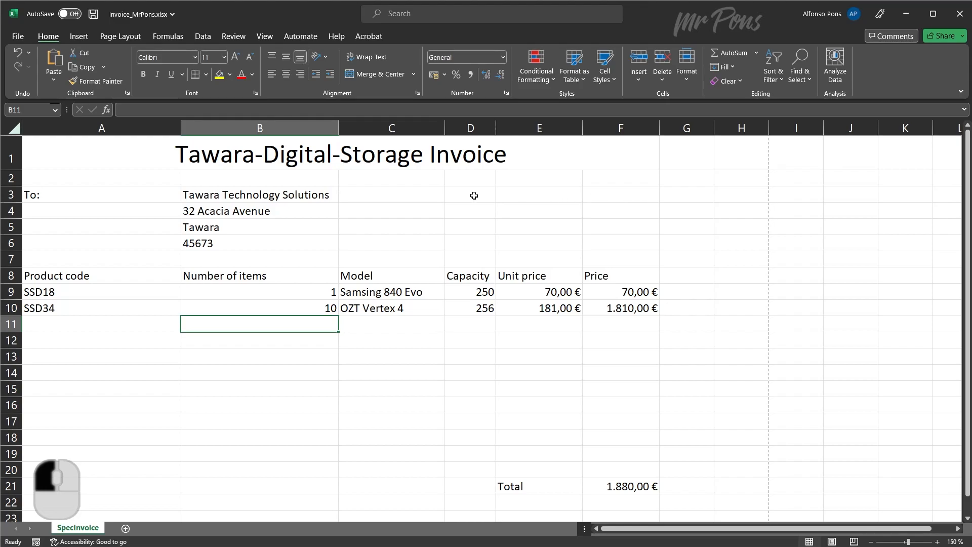
{"action": "key", "text": "ctrl+p"}
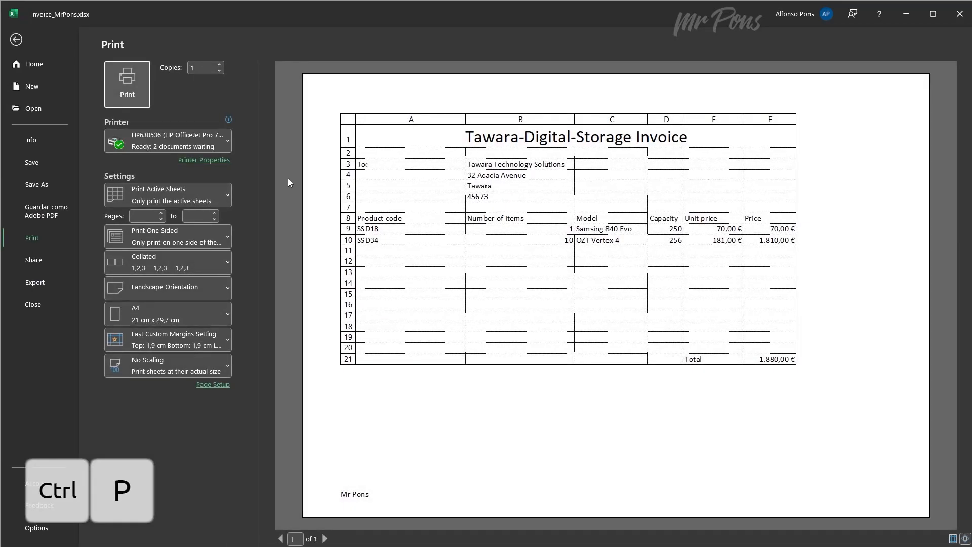
{"action": "left_click", "coordinate": [211, 385]}
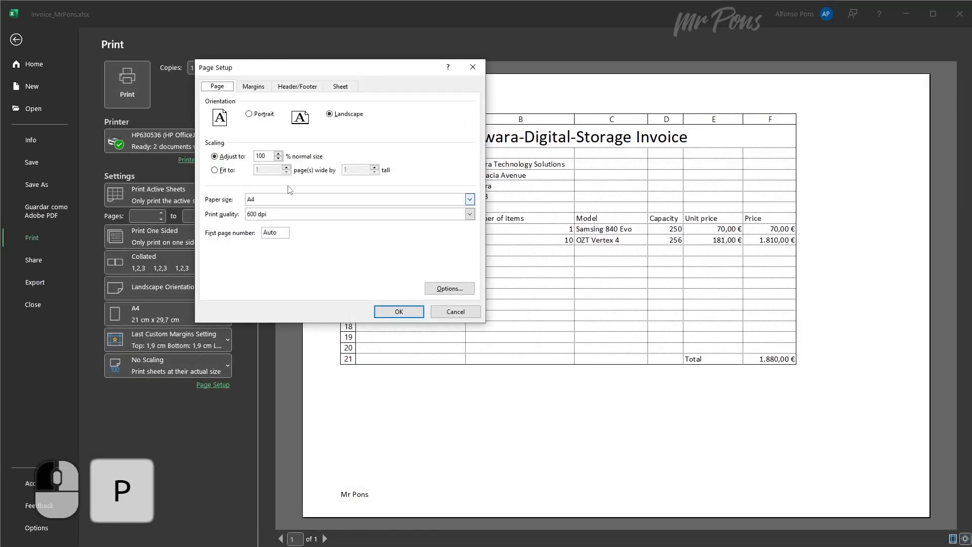
{"action": "left_click", "coordinate": [336, 88]}
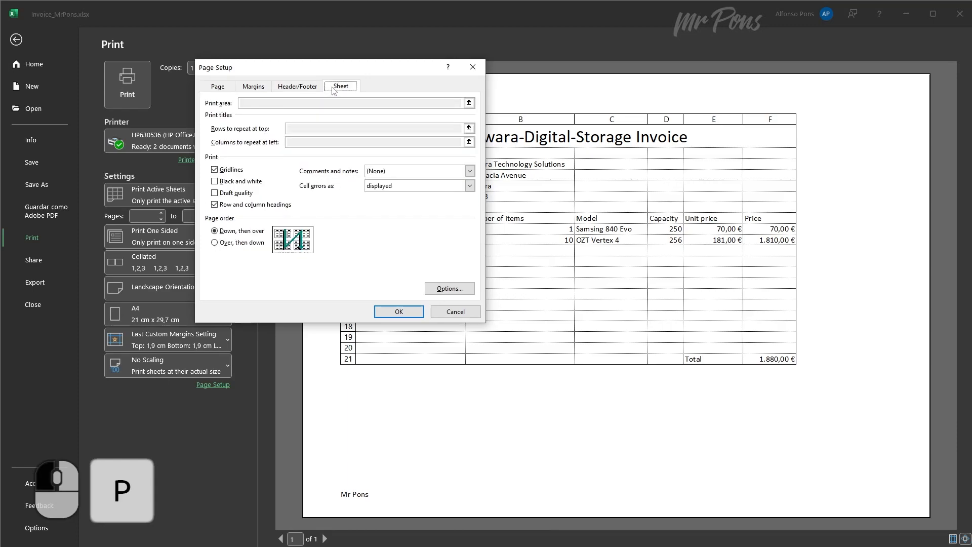
{"action": "left_click", "coordinate": [215, 170]}
{"action": "left_click", "coordinate": [214, 205]}
{"action": "left_click", "coordinate": [393, 313]}
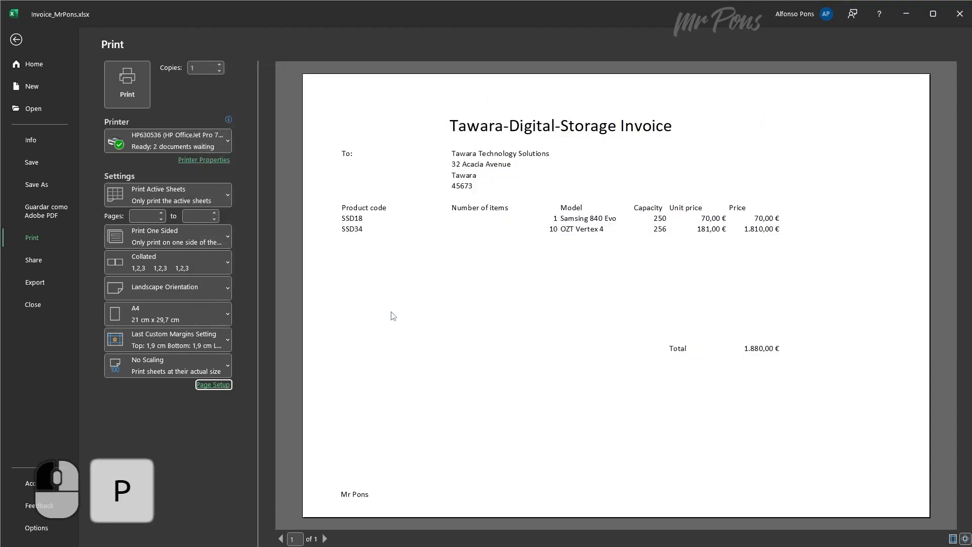
Step: Print the invoice with Fit Sheet on One Page scaling and save the workbook
{"action": "left_click", "coordinate": [220, 356]}
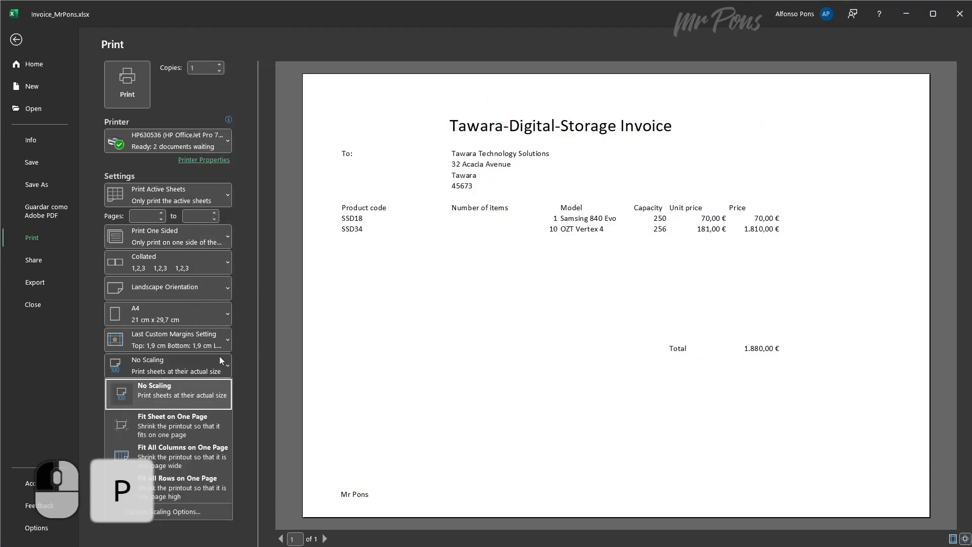
{"action": "left_click", "coordinate": [205, 423]}
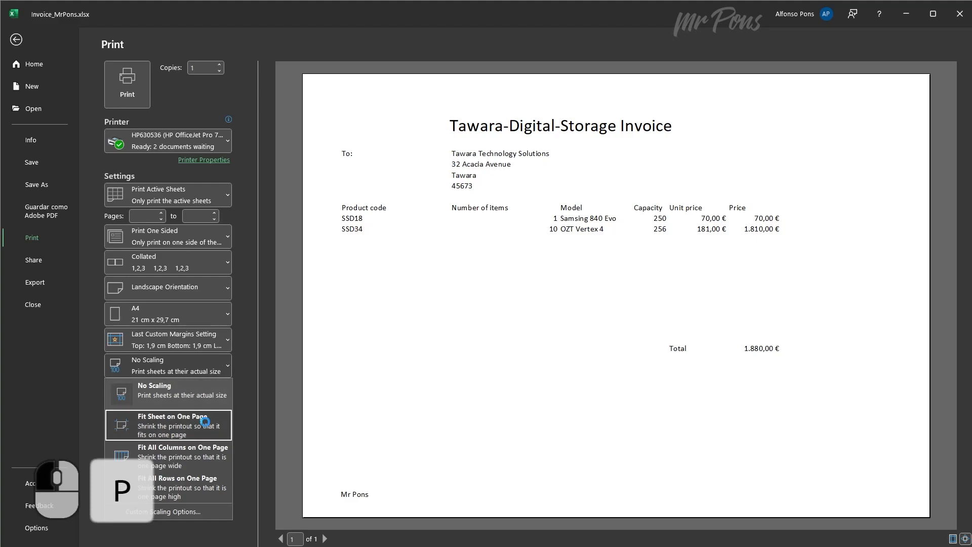
{"action": "left_click", "coordinate": [112, 84]}
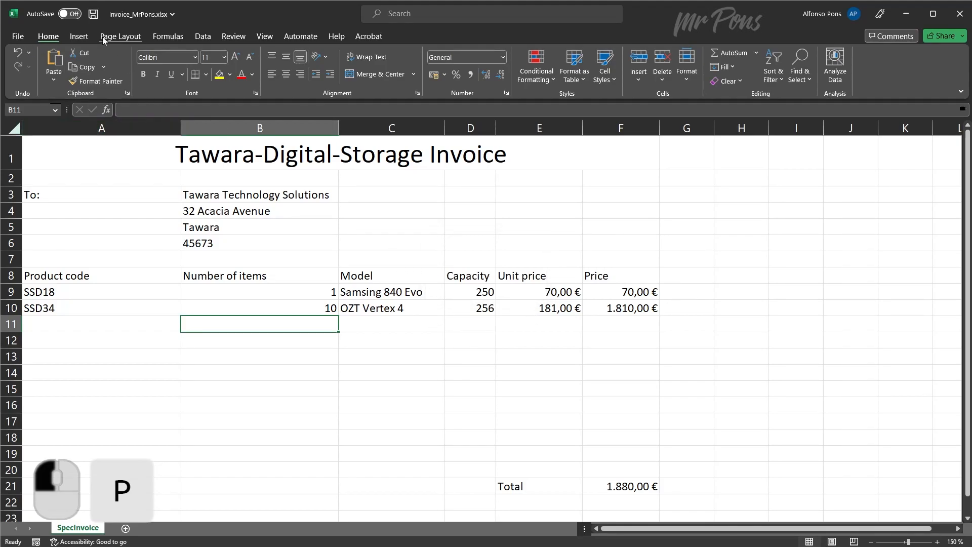
{"action": "left_click", "coordinate": [95, 14]}
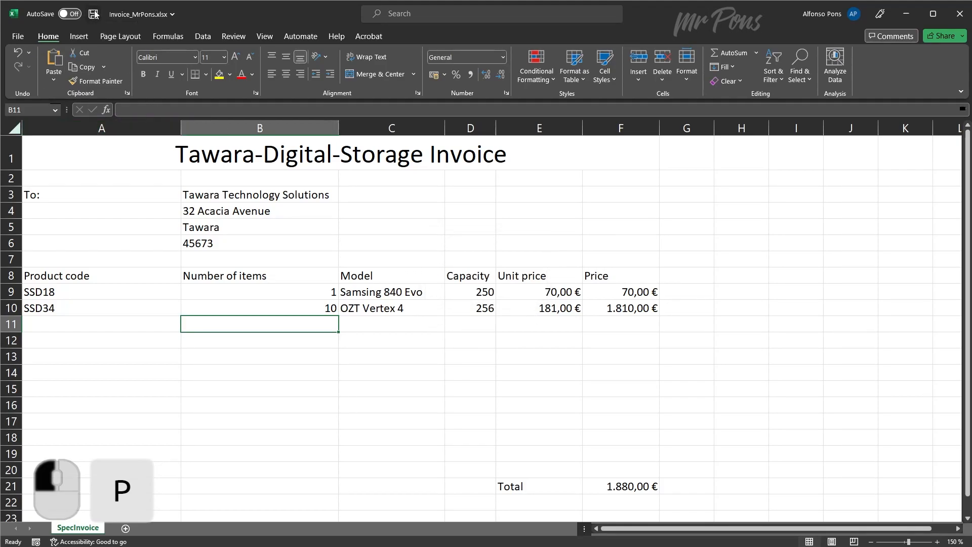